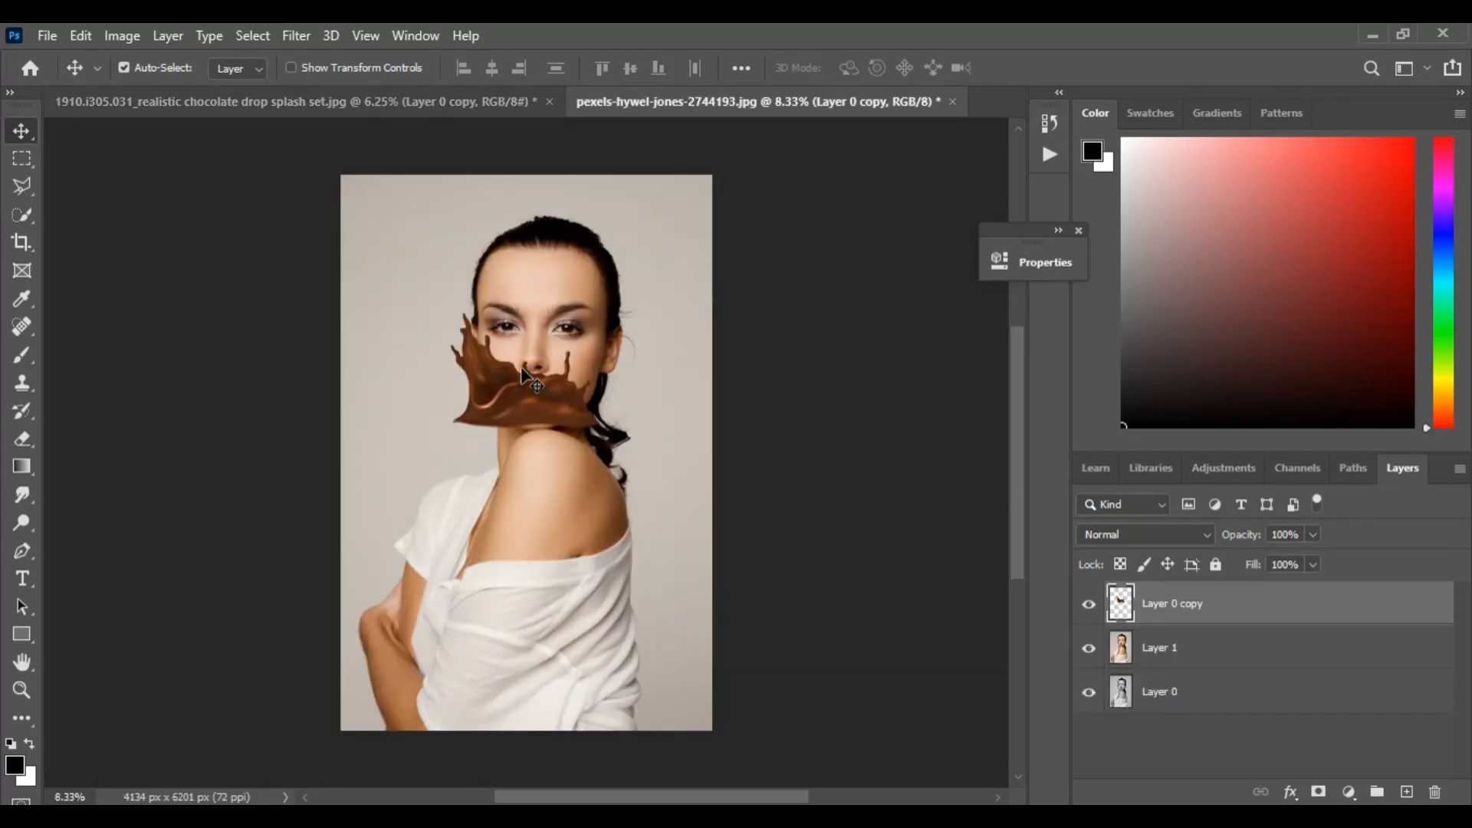
Move the chocolate splash layer, Layer 0 copy, beneath Layer 1 in the layer order
key("ctrl+plus")
key("ctrl+plus")
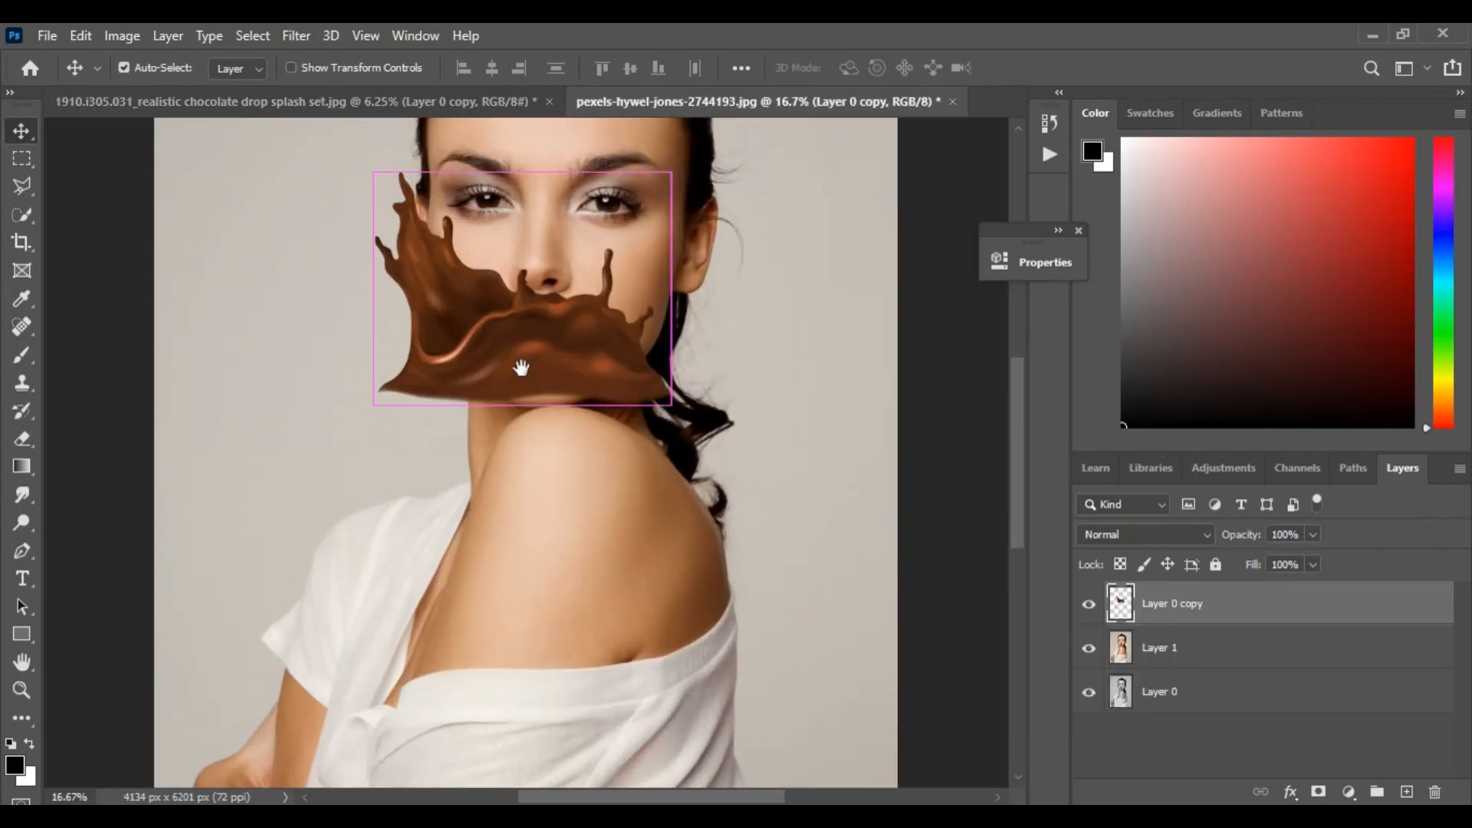
left_click_drag(1223, 614, 1224, 668)
scroll(690, 362, "up", 2)
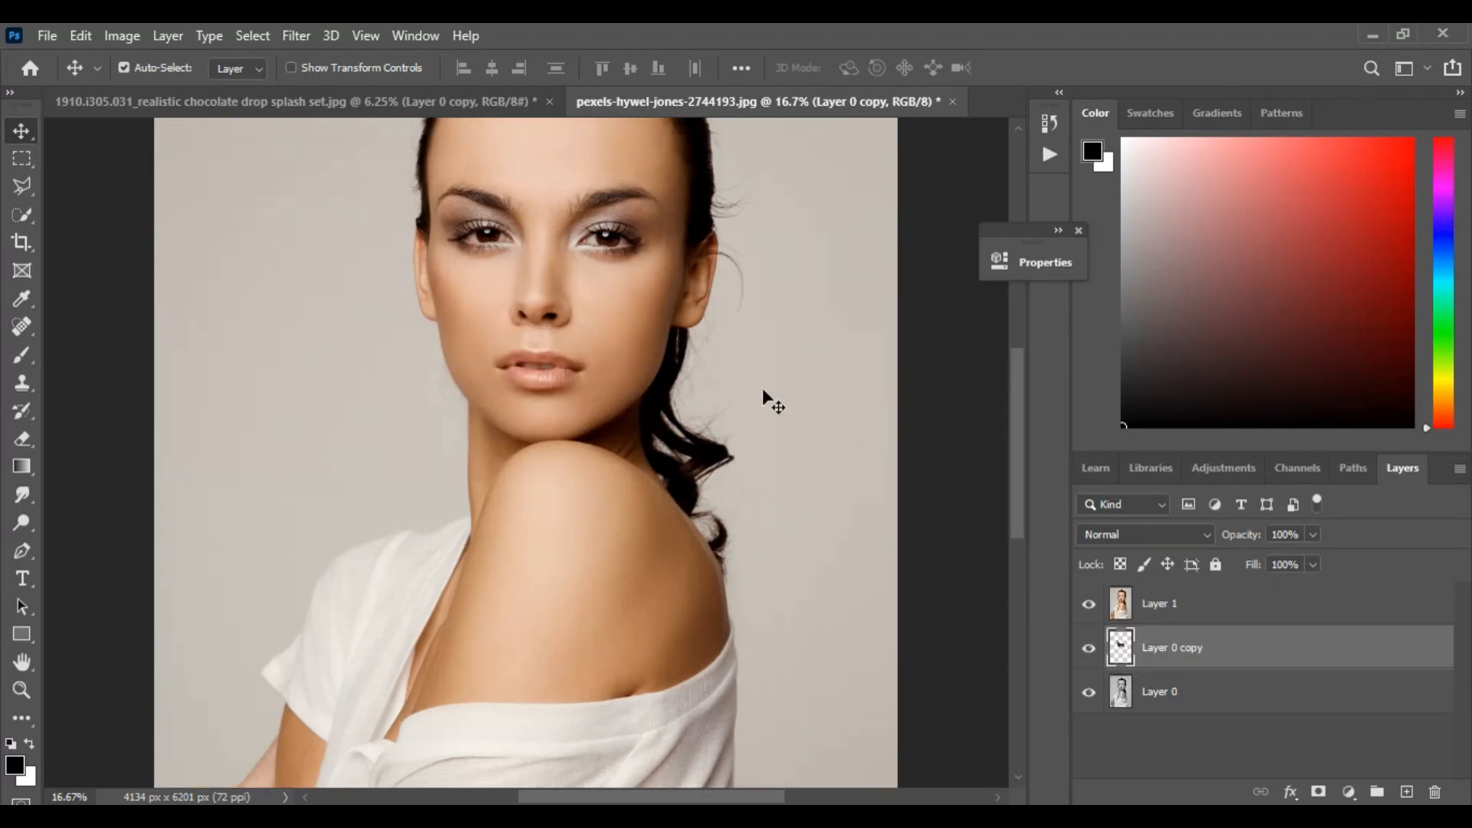
Lower Layer 1's opacity to 33% so the splash shows through the portrait
left_click(1198, 614)
left_click(1313, 535)
left_click(1248, 560)
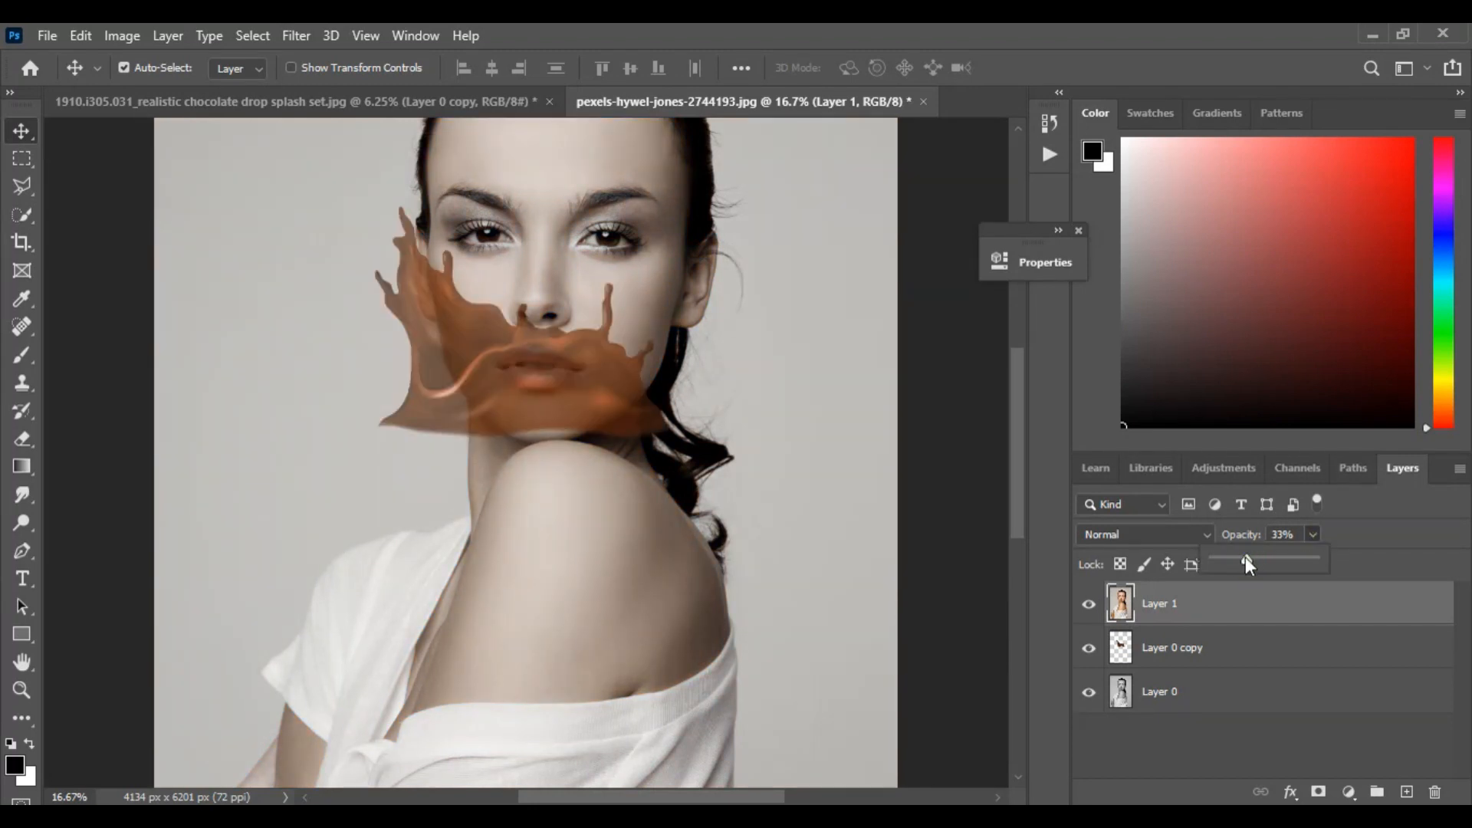
Free-transform Layer 0 copy, shift the splash slightly over the face, and start warping its lower-left part inward toward the jaw
left_click(1232, 658)
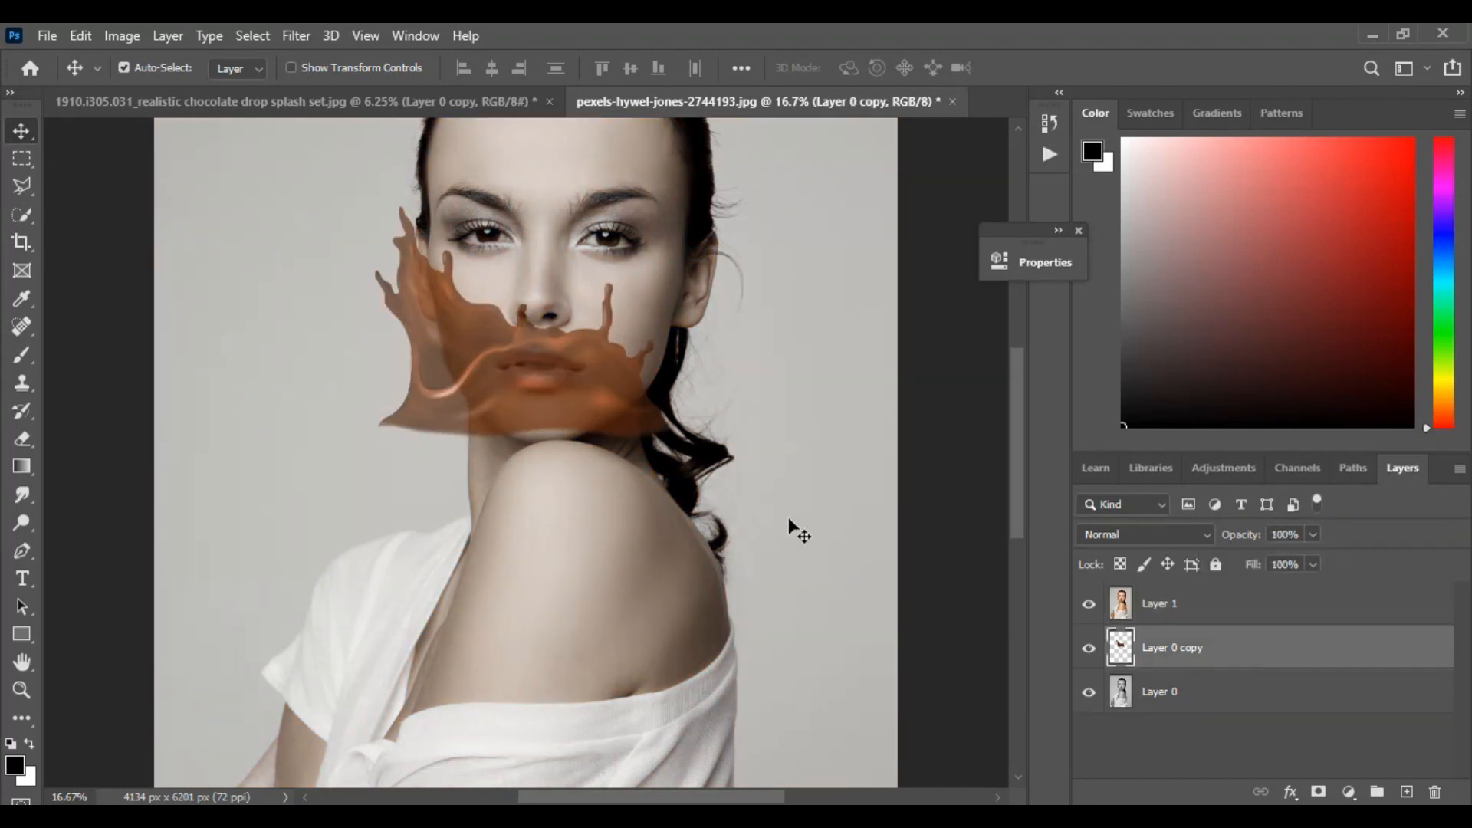
key("ctrl+t")
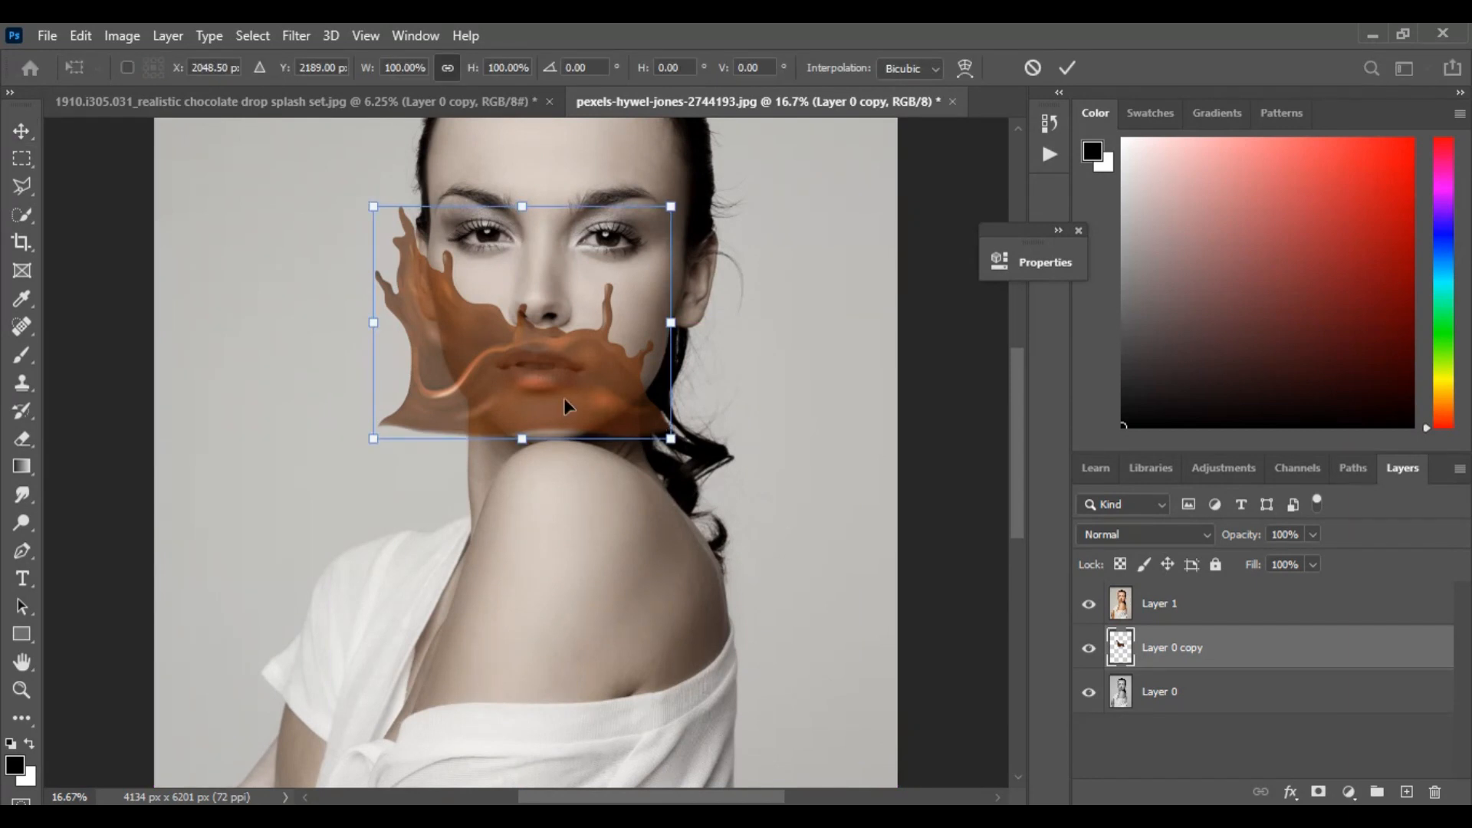
left_click_drag(563, 399, 587, 393)
right_click(587, 393)
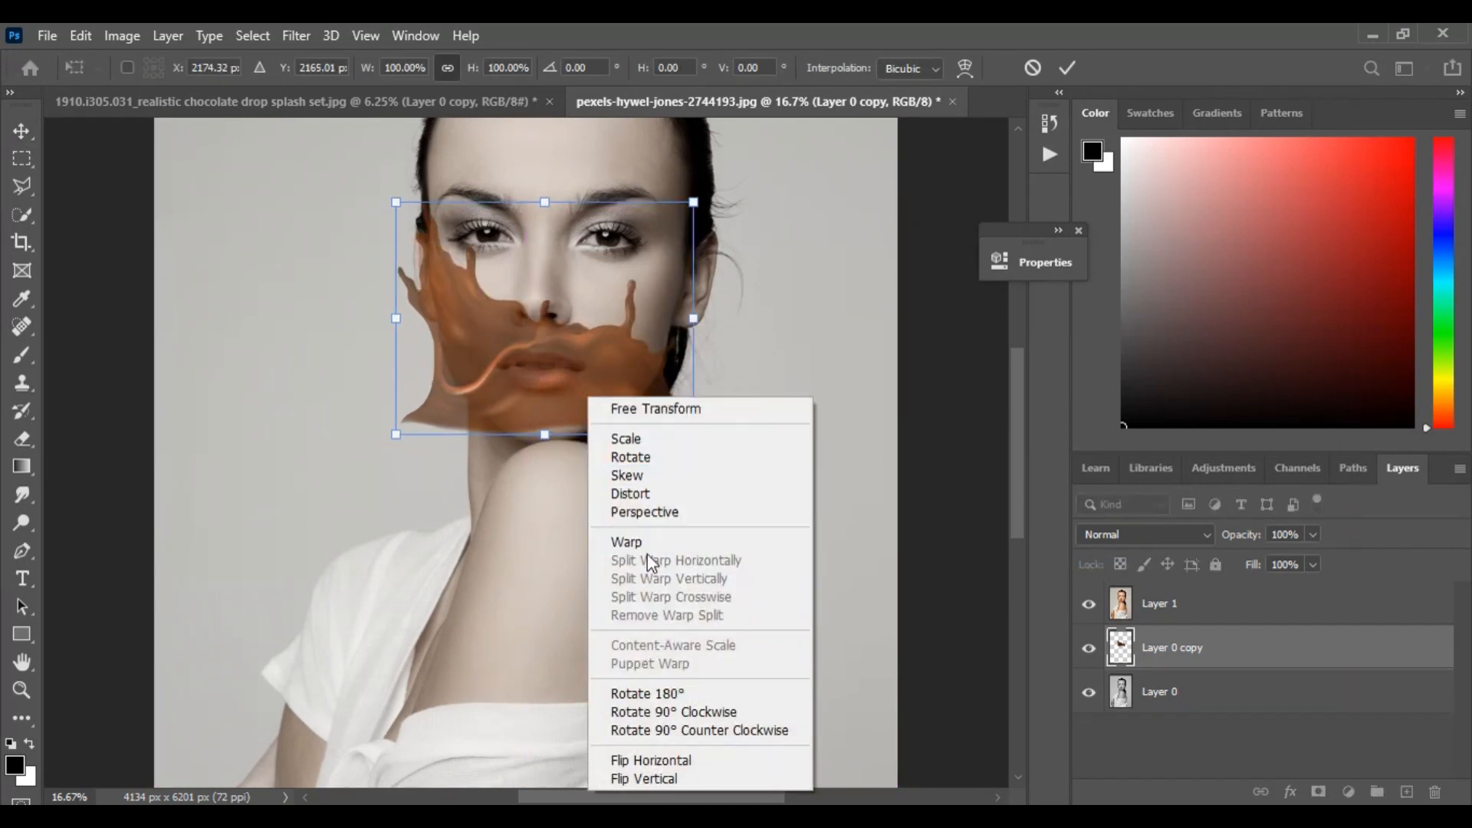
left_click(642, 544)
left_click_drag(517, 404, 476, 408)
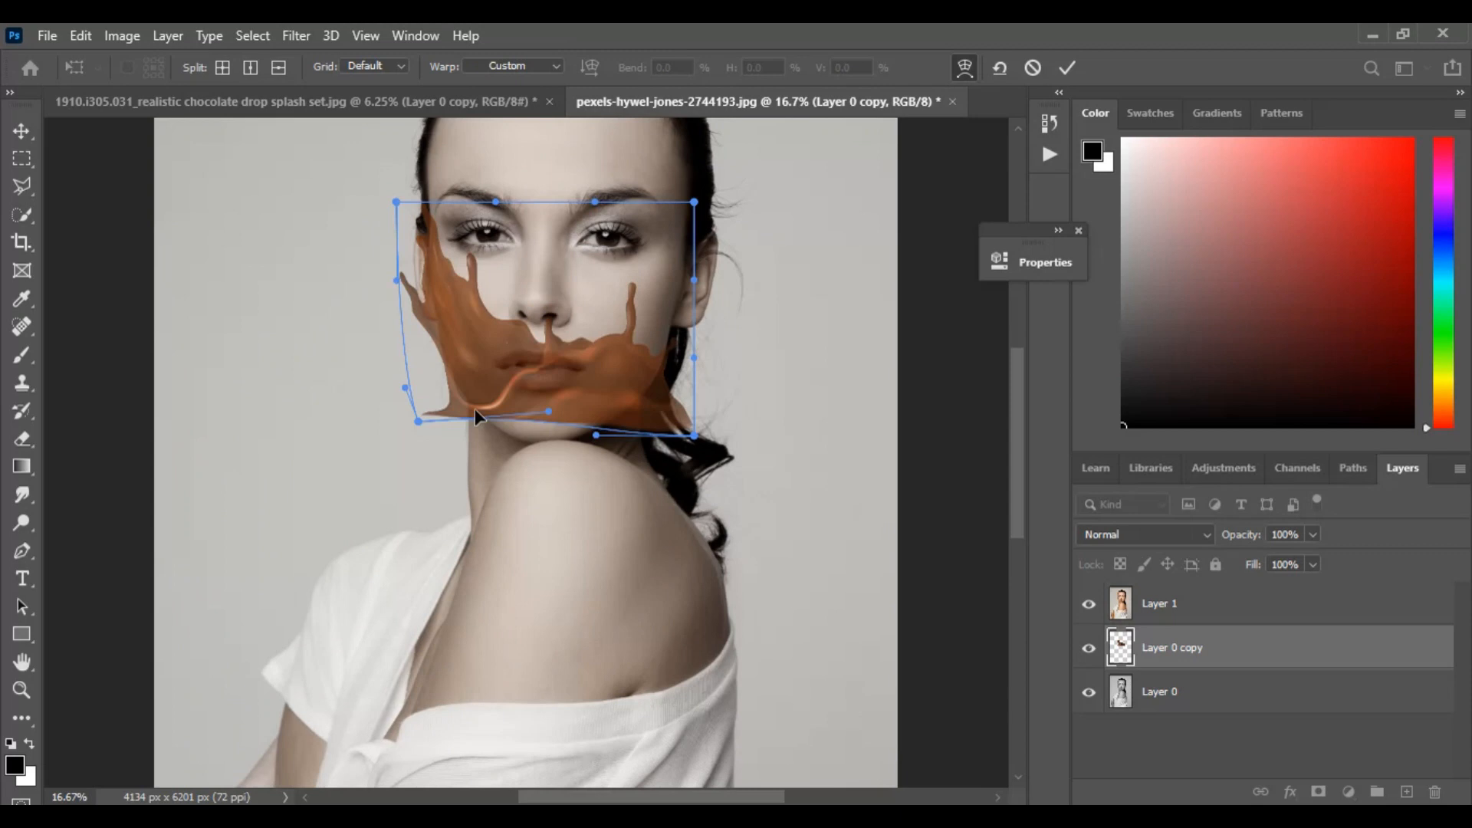
Warp the splash's corners and lower edge inward so its outline follows the cheeks and jaw
left_click_drag(396, 203, 440, 209)
left_click_drag(403, 389, 472, 381)
left_click_drag(694, 437, 637, 389)
left_click_drag(596, 434, 587, 443)
left_click_drag(457, 358, 442, 359)
left_click_drag(455, 433, 484, 404)
left_click_drag(459, 352, 446, 358)
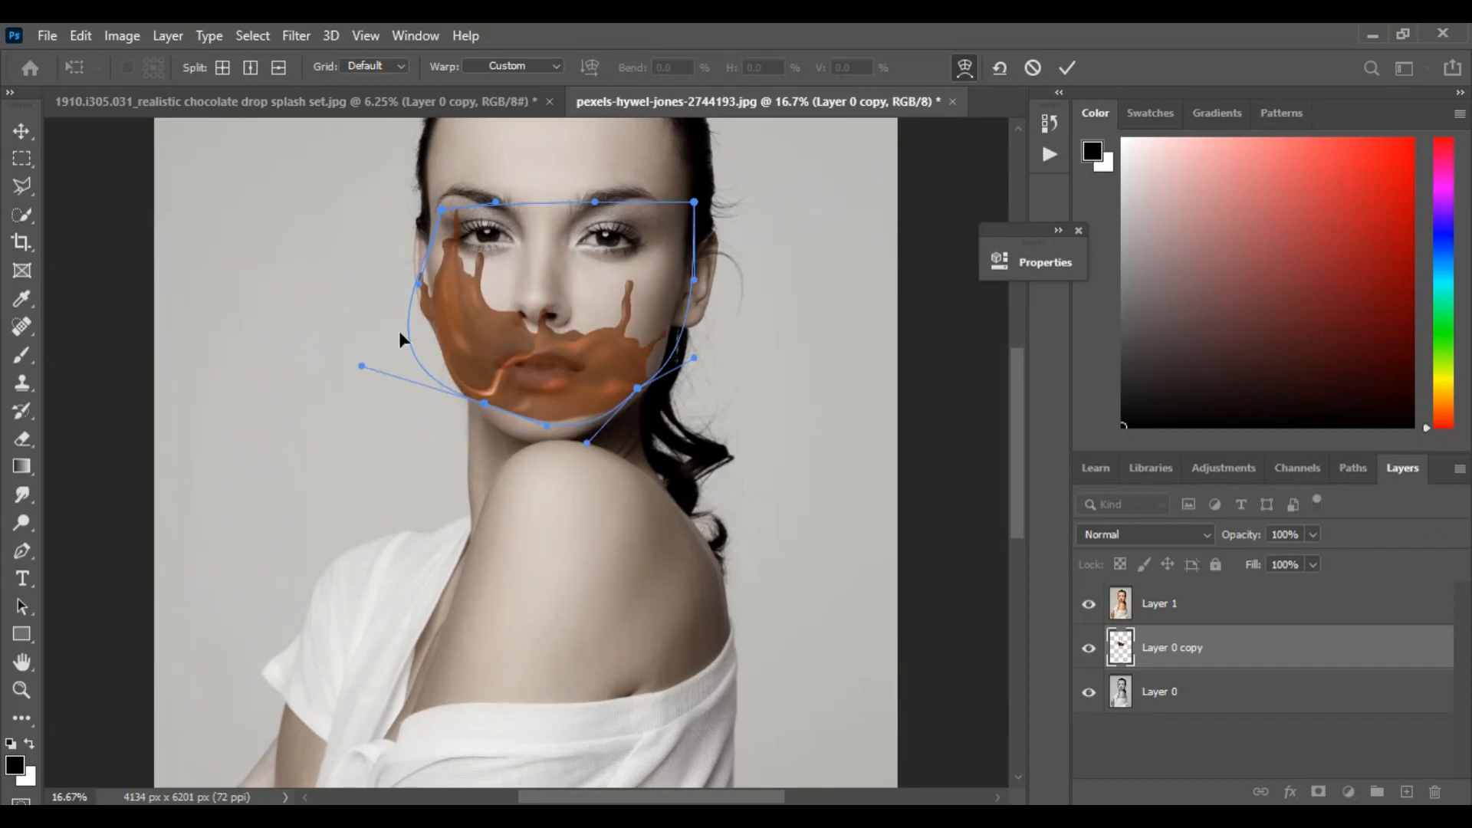
Refine the warp by pulling the splash's left edge onto the cheek and stretching its lower edge down over the chin
left_click_drag(438, 308, 454, 308)
left_click_drag(522, 394, 532, 427)
left_click_drag(427, 306, 422, 284)
left_click_drag(355, 364, 369, 355)
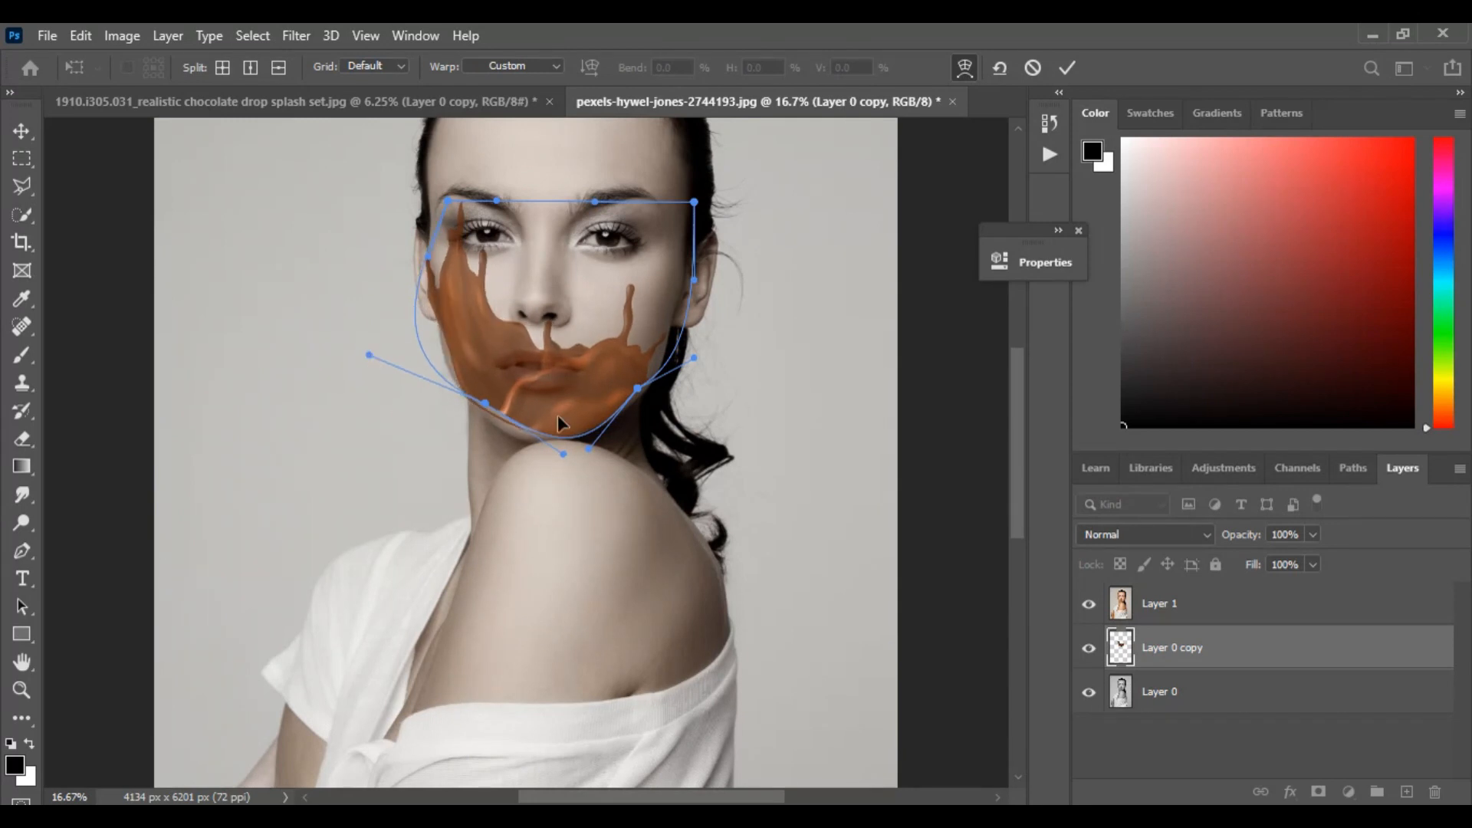
left_click_drag(485, 403, 485, 401)
left_click_drag(566, 430, 558, 434)
Fine-tune the warp along the left cheek, mouth and jawline so the splash closely fits the face contour
key("ctrl+plus")
key("ctrl+plus")
left_click_drag(440, 352, 412, 411)
left_click_drag(372, 317, 556, 407)
left_click_drag(386, 249, 381, 248)
left_click_drag(548, 325, 517, 289)
left_click_drag(552, 377, 655, 349)
left_click_drag(540, 402, 540, 503)
left_click_drag(355, 381, 357, 355)
left_click_drag(393, 309, 371, 486)
left_click_drag(570, 367, 521, 299)
left_click_drag(307, 490, 322, 458)
mouse_move(445, 574)
left_mouse_down()
mouse_move(429, 575)
mouse_move(446, 573)
left_mouse_up()
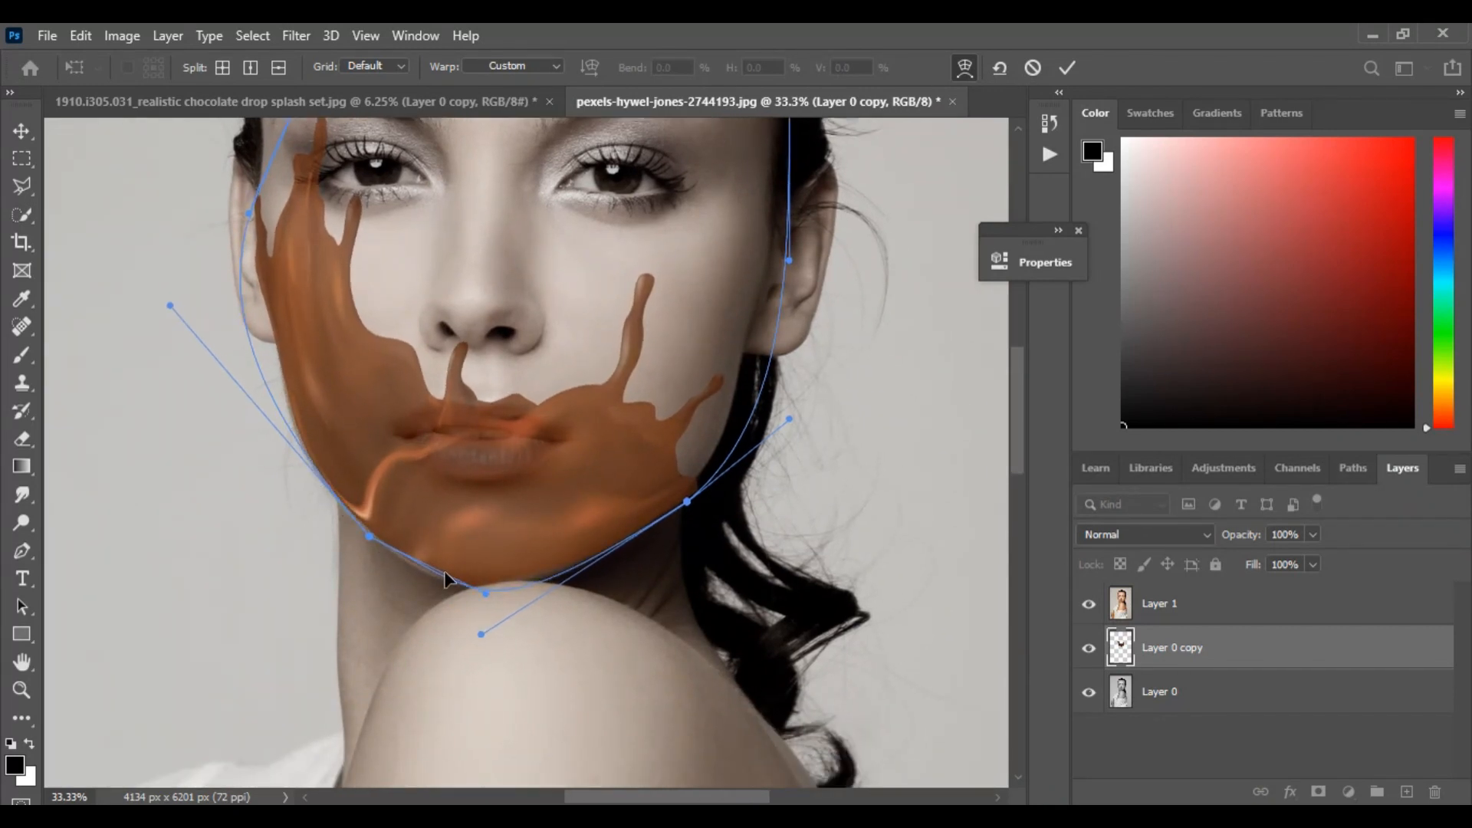
Adjust the warp's bottom curve around the chin and right jaw, and apply the transformation
left_click_drag(542, 575, 532, 591)
left_click_drag(678, 517, 673, 500)
left_click_drag(540, 591, 535, 597)
left_click_drag(718, 494, 623, 537)
left_click_drag(483, 615, 452, 592)
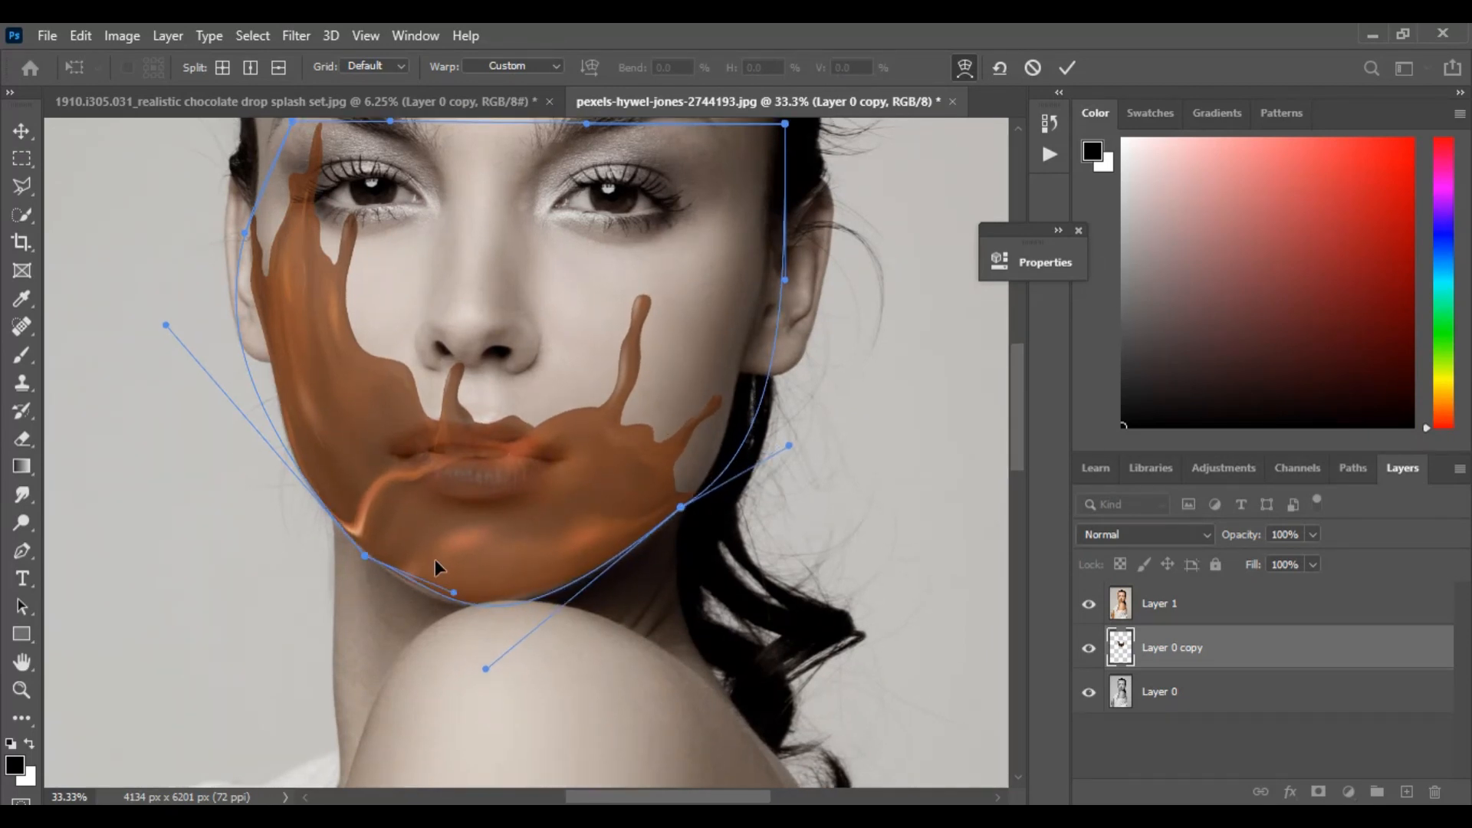
scroll(383, 498, "up", 1)
scroll(580, 462, "up", 3)
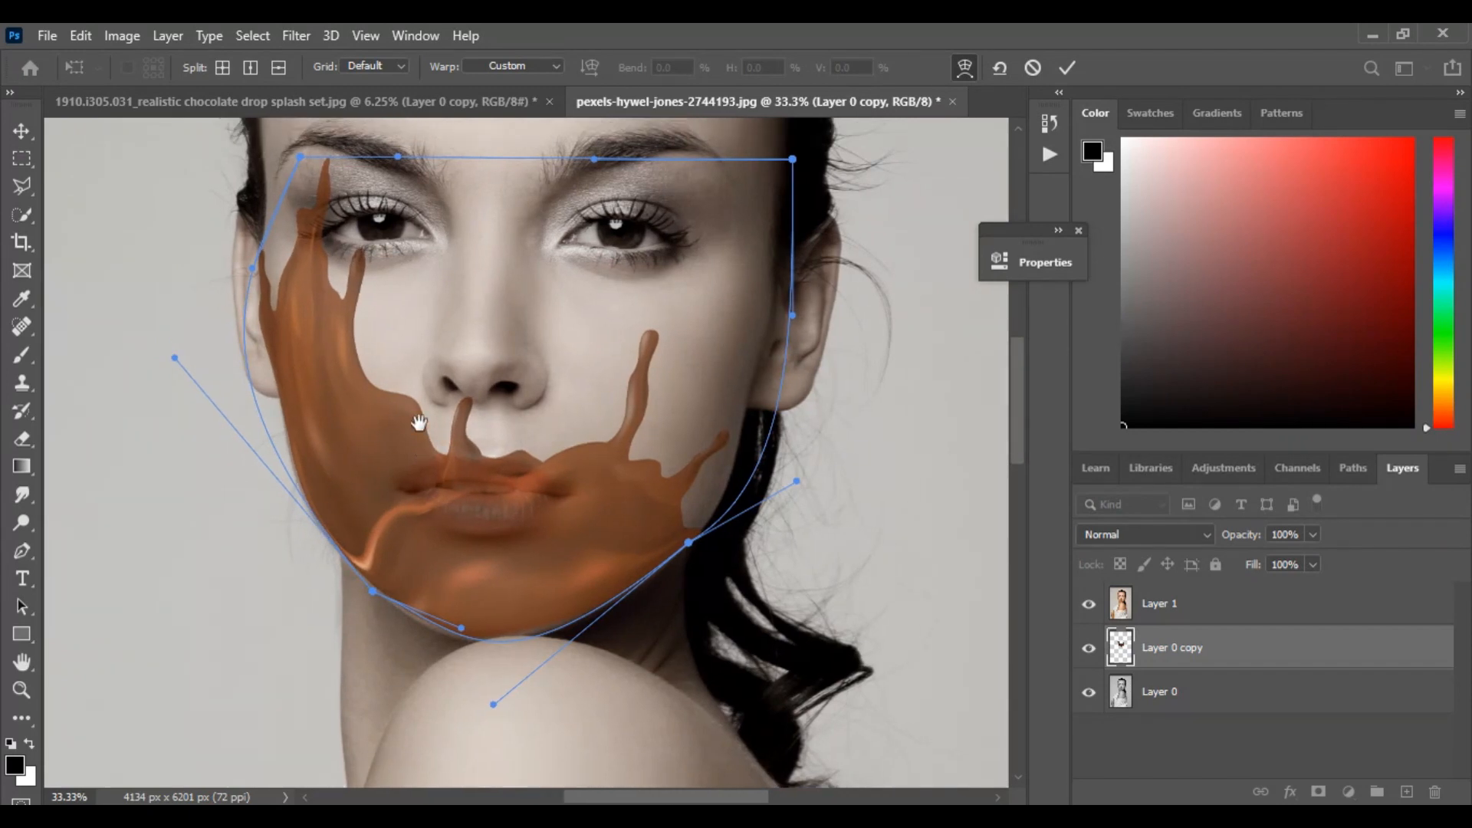
key("ctrl+minus")
key("ctrl+minus")
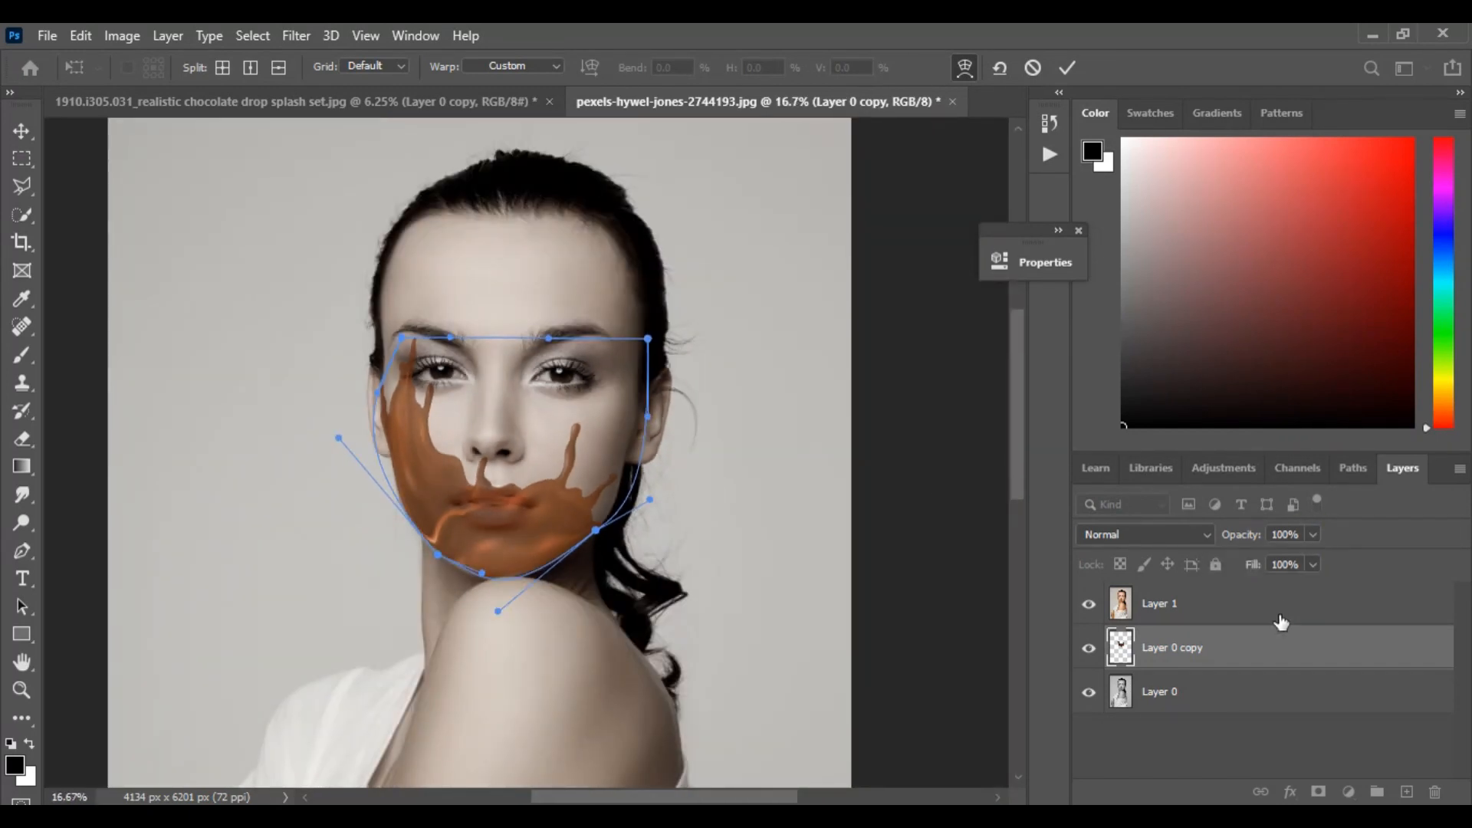
key("Return")
Set Layer 1's opacity back to 100% and clip it to Layer 0 copy
left_click(1294, 598)
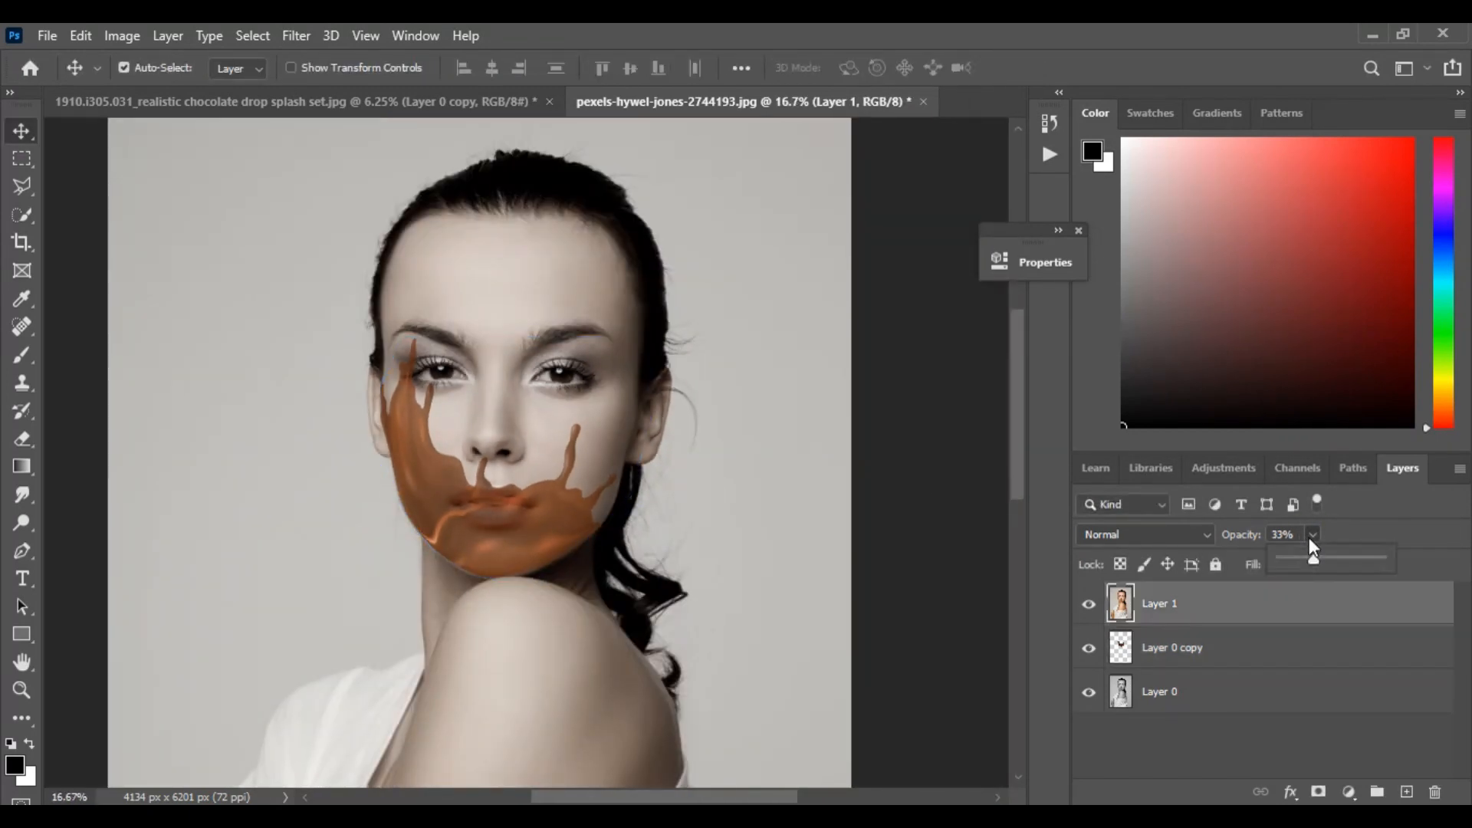
left_click_drag(1342, 559, 1415, 554)
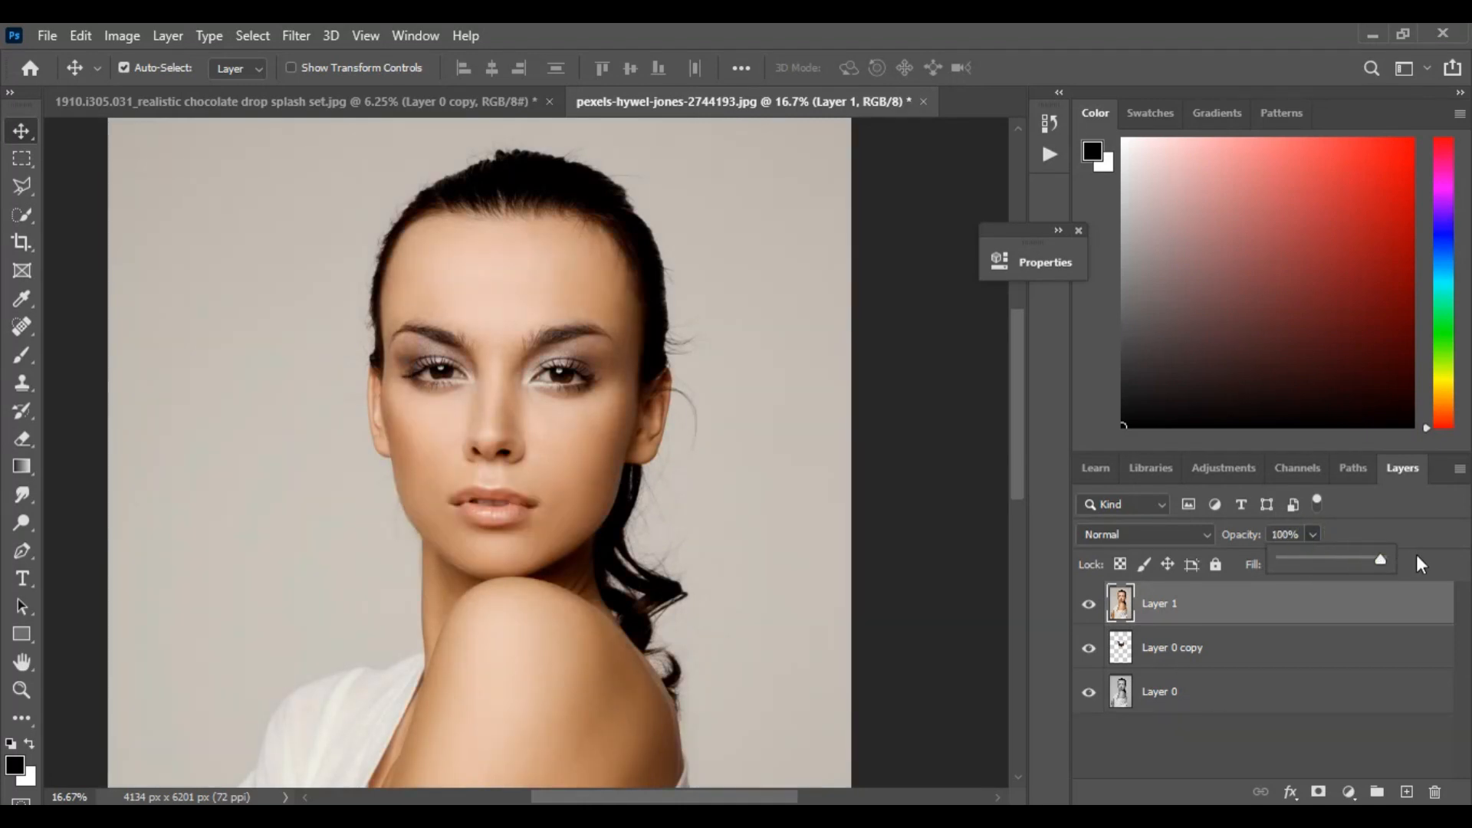
left_click(1260, 623, "alt")
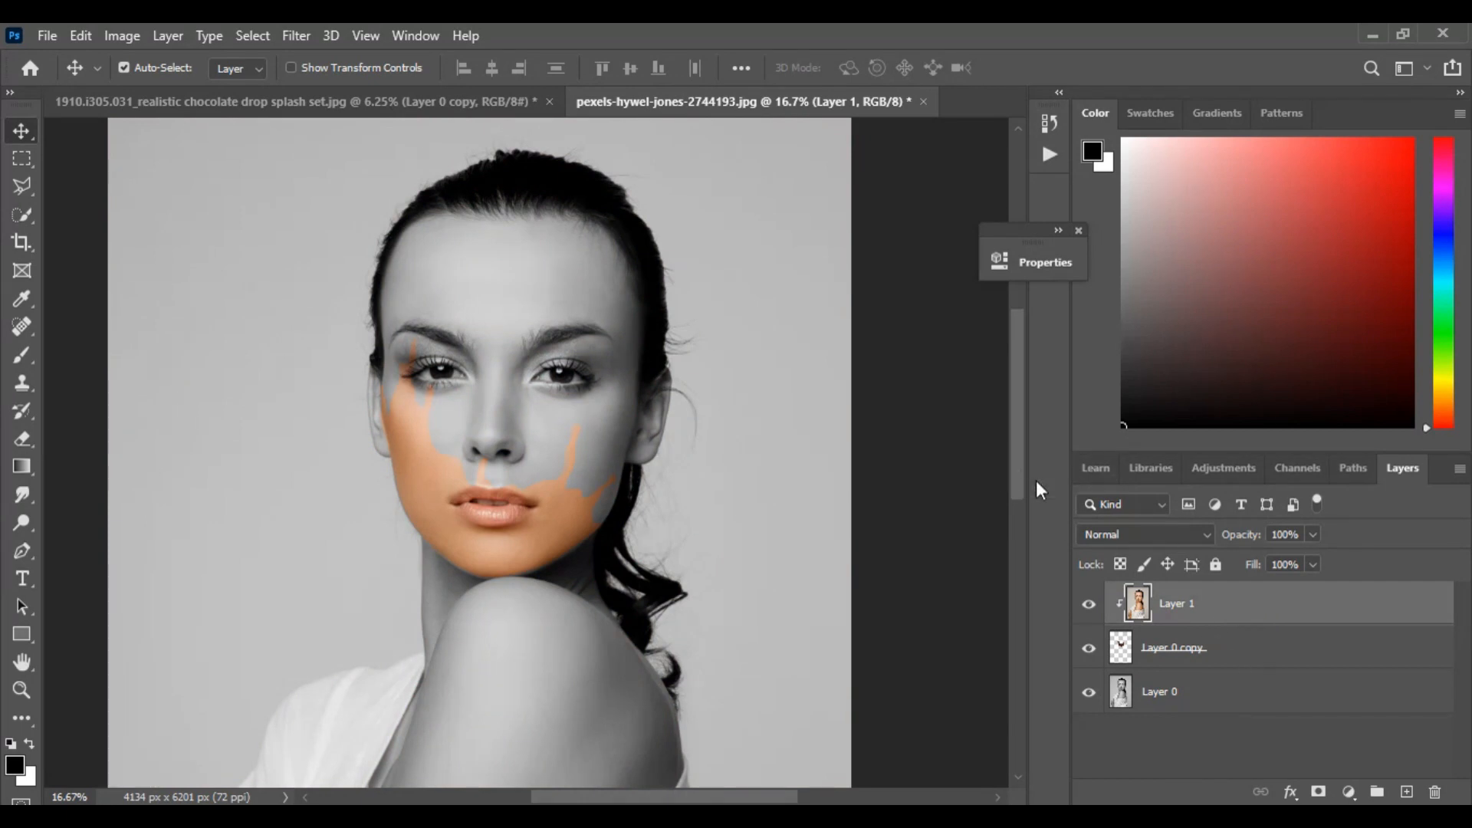
left_click_drag(545, 456, 574, 491)
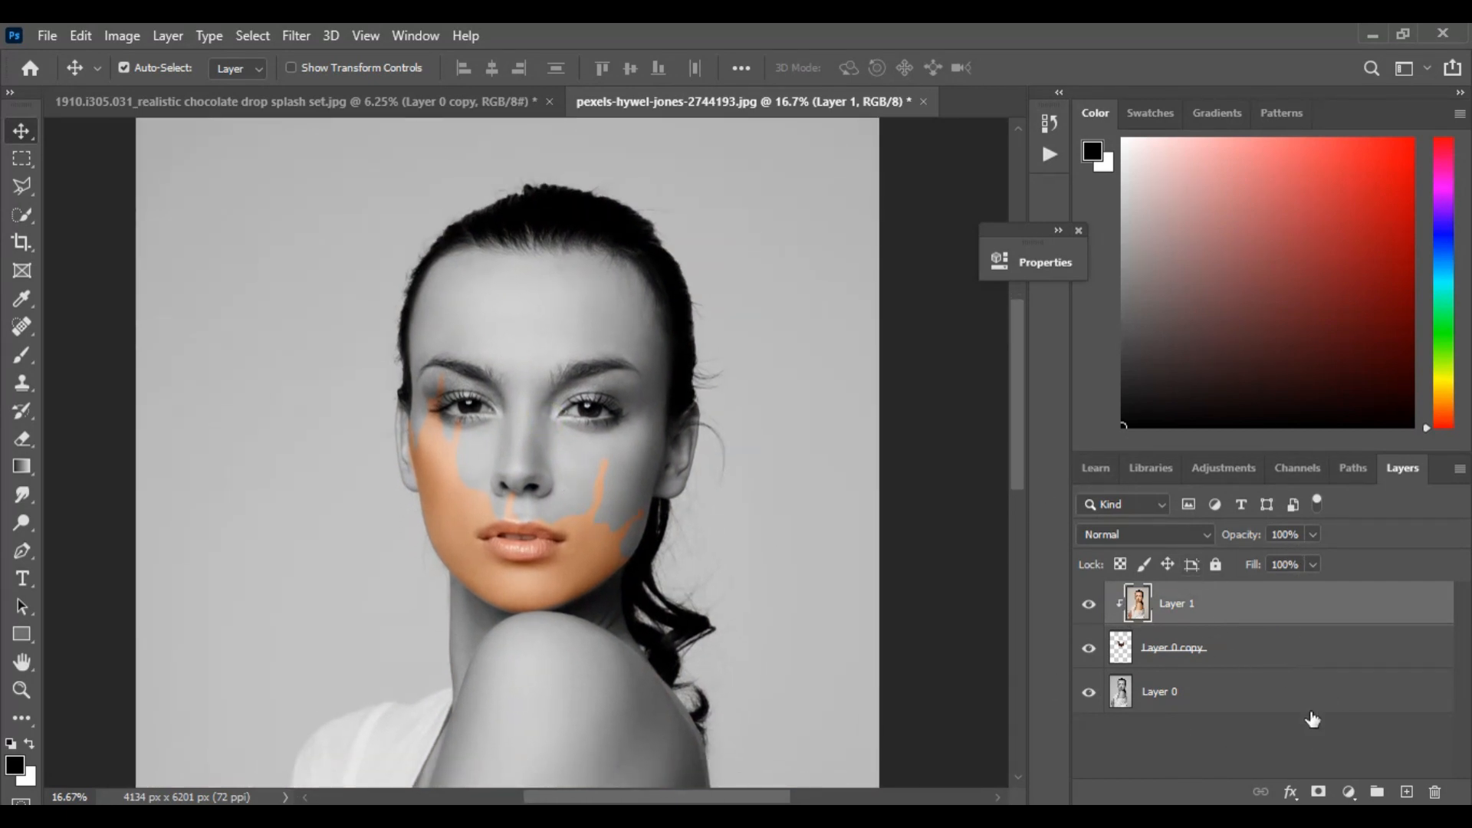
Add a layer mask to Layer 1 and paint on it with a soft black brush along the splash's upper edge
left_click(1319, 791)
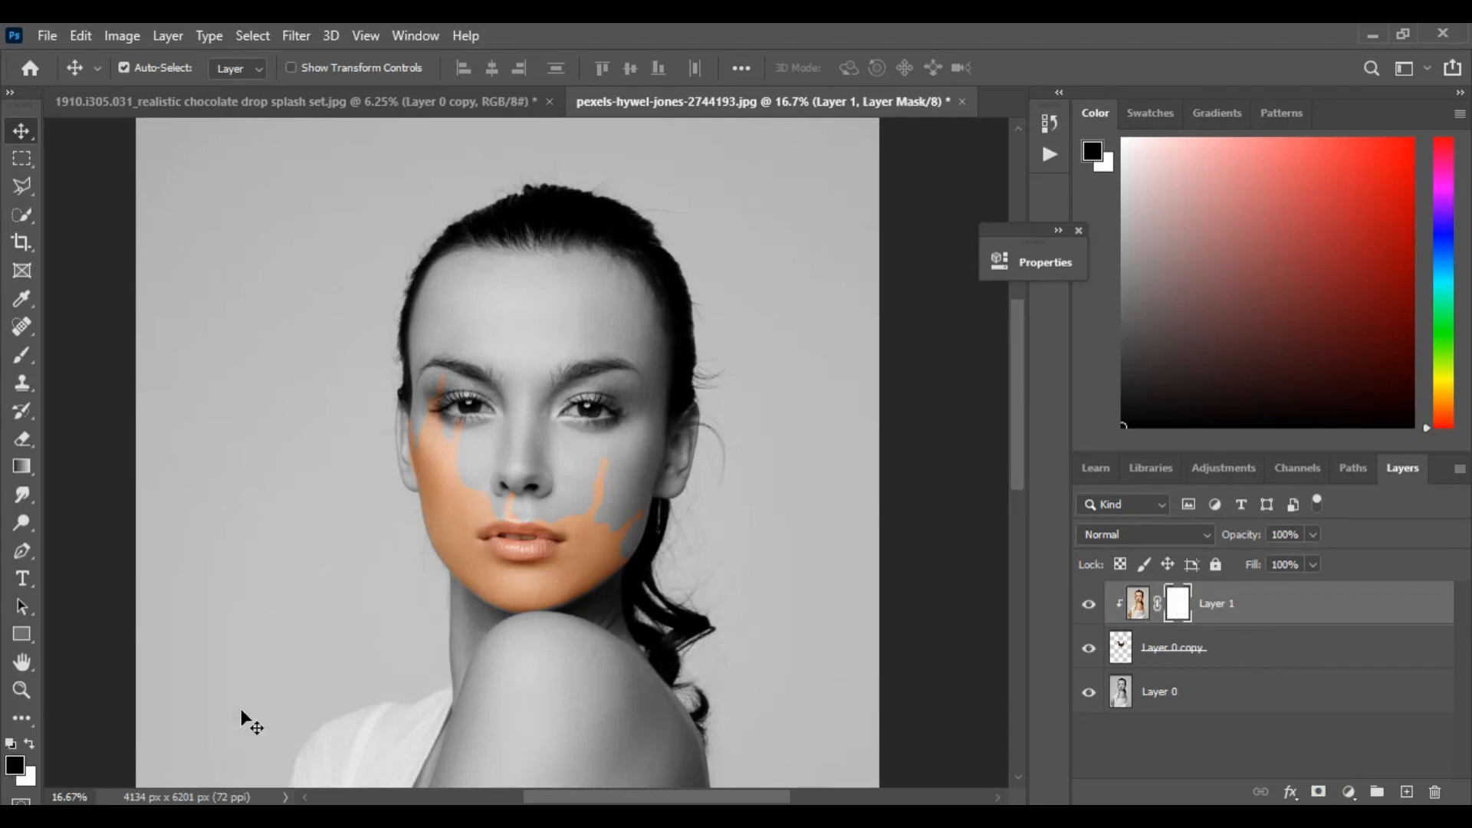
left_click(26, 356)
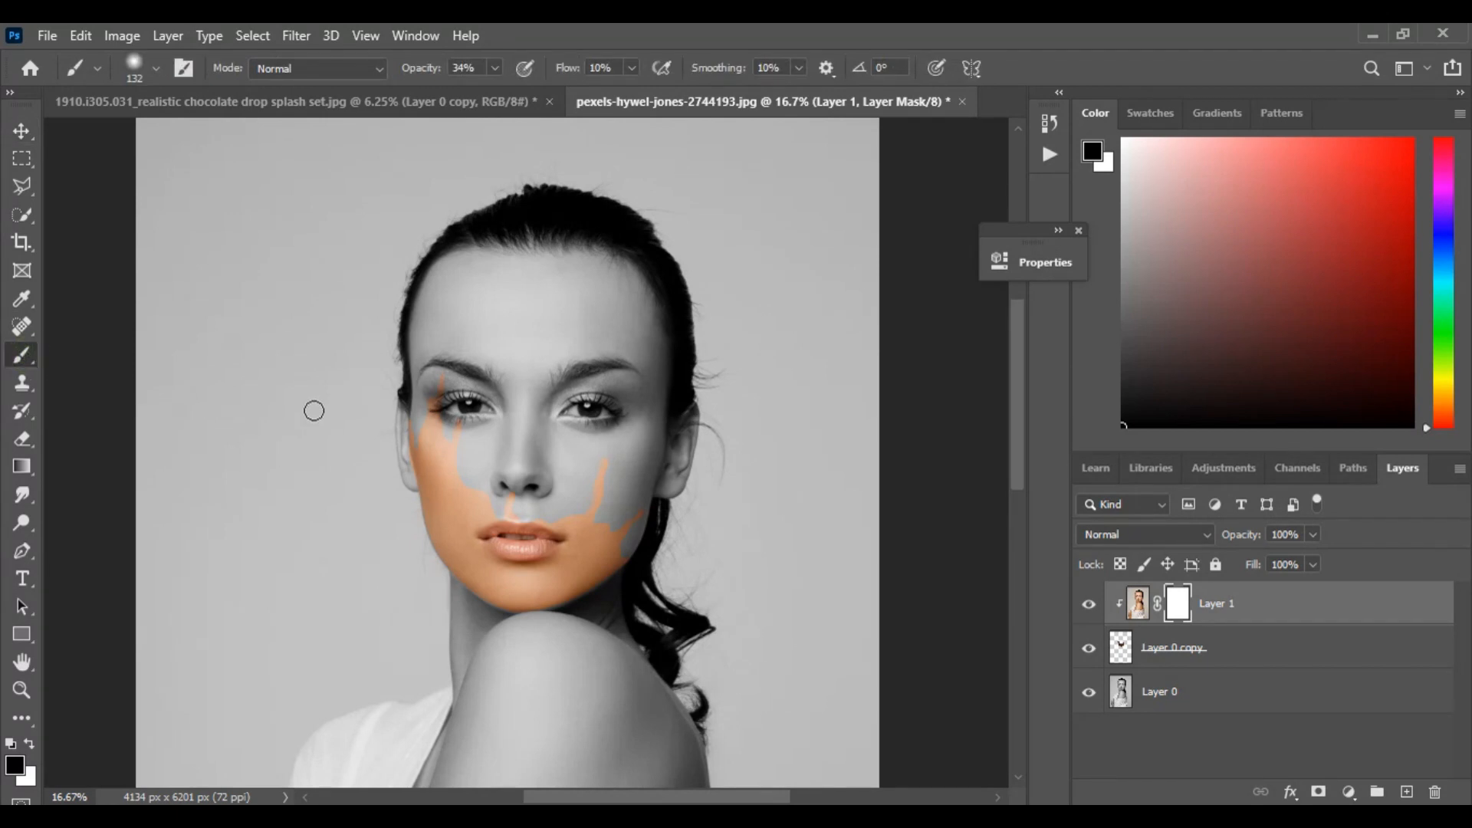
left_click(154, 67)
left_click(154, 66)
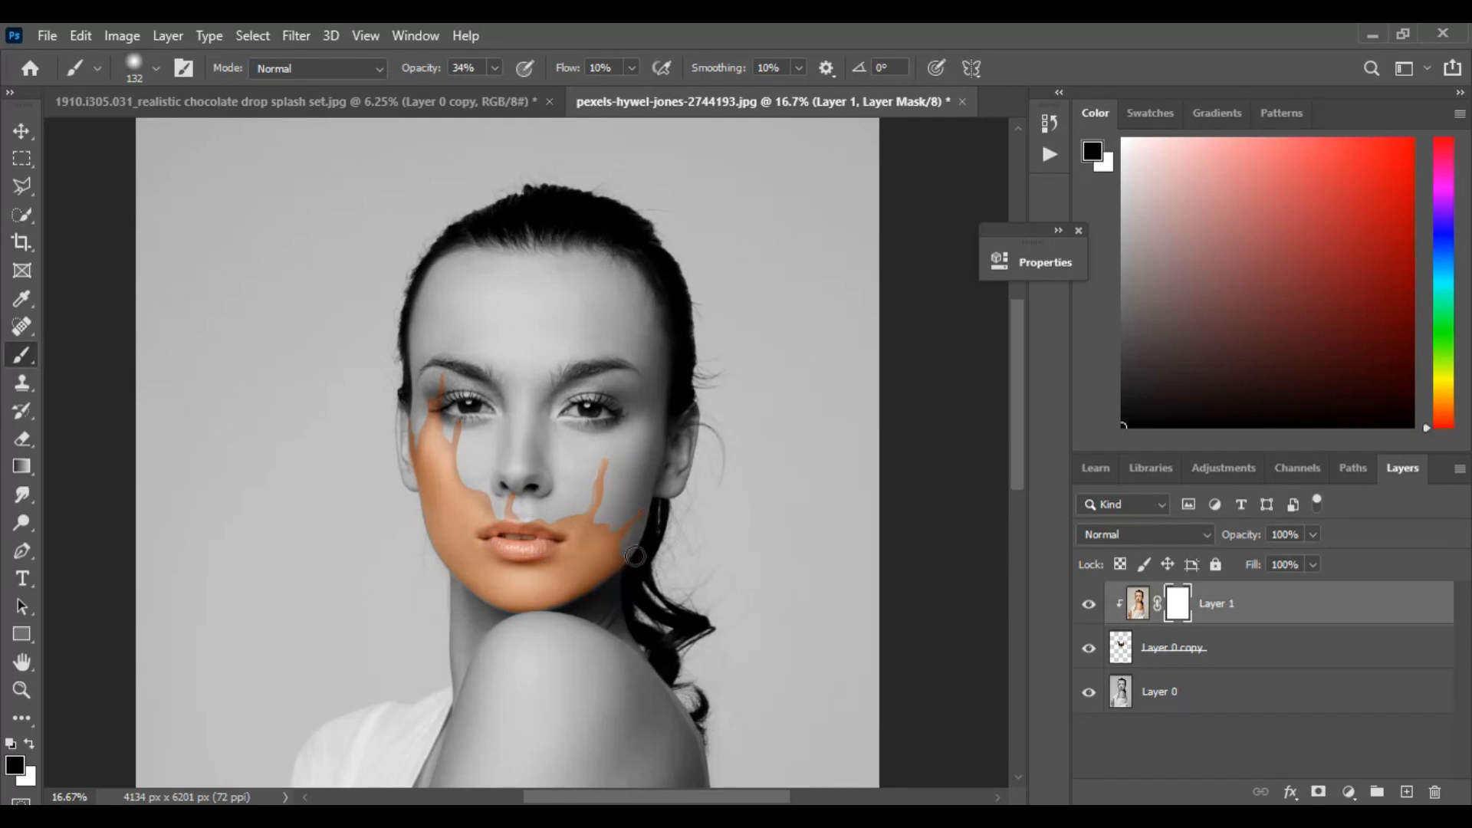
left_click_drag(764, 464, 799, 473)
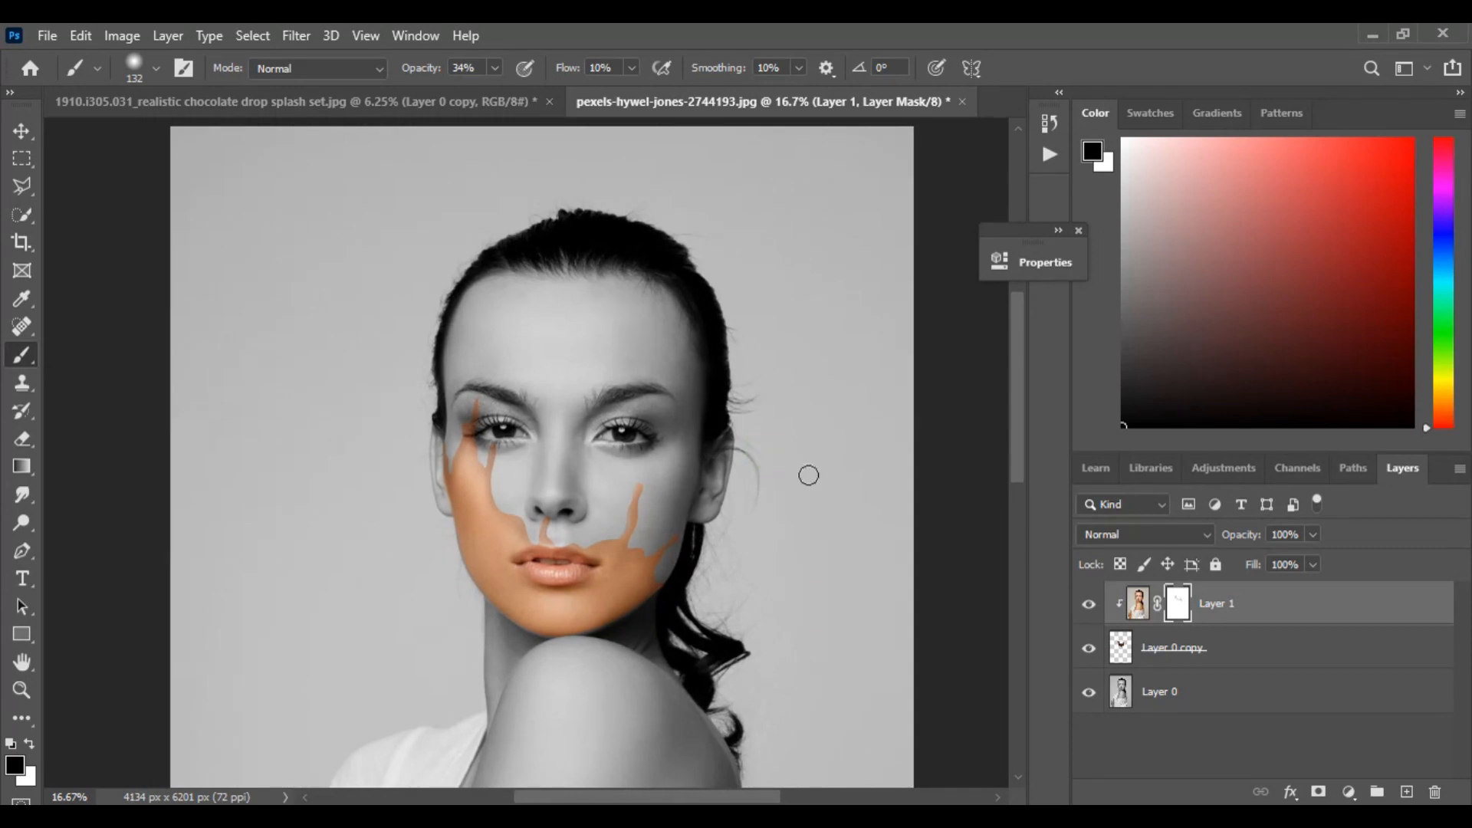
Add a Brightness/Contrast adjustment clipped to Layer 0 copy, with both brightness and contrast raised
left_click(1282, 654)
left_click(1346, 790)
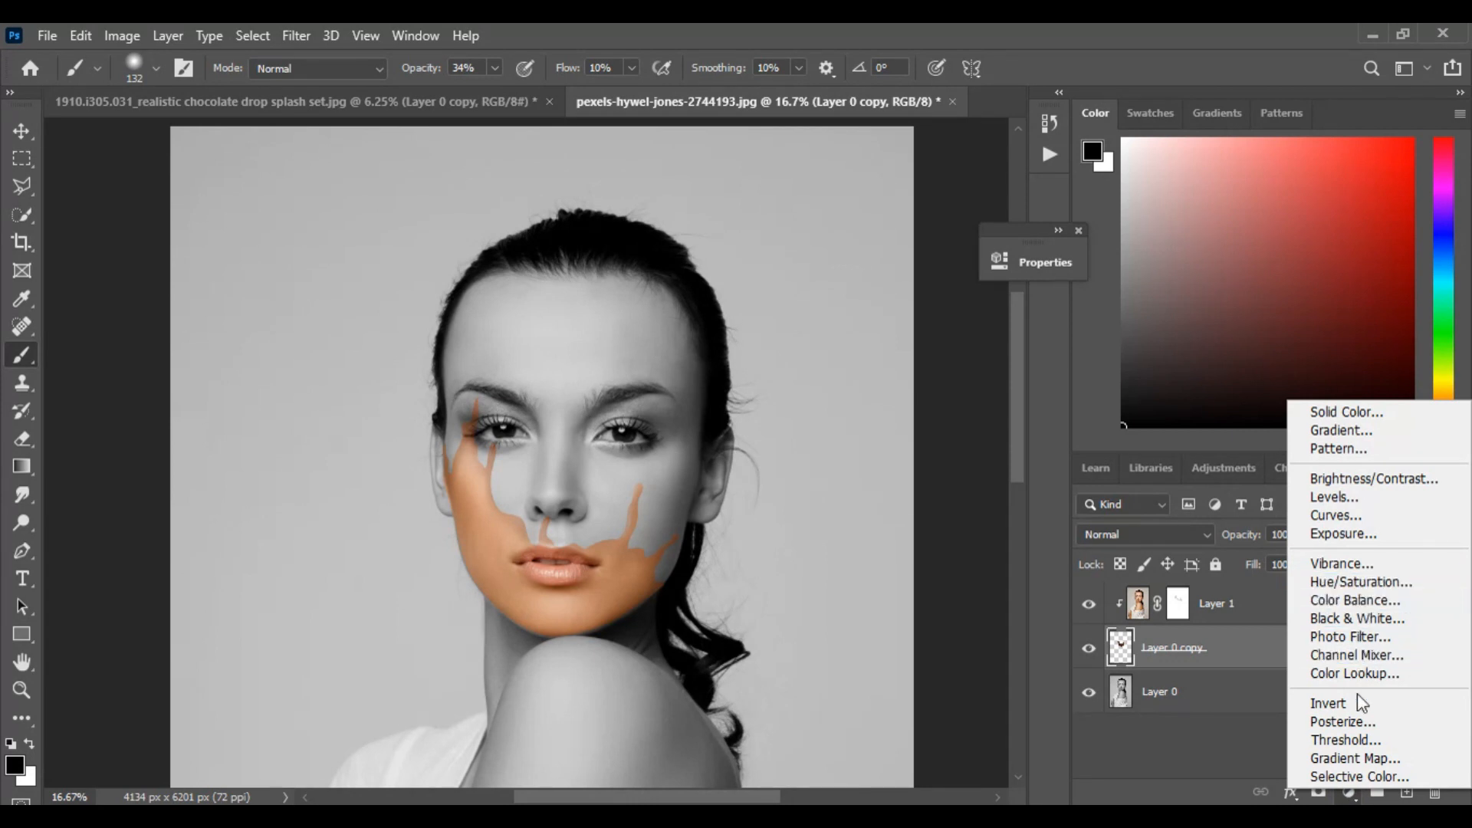
left_click(1406, 477)
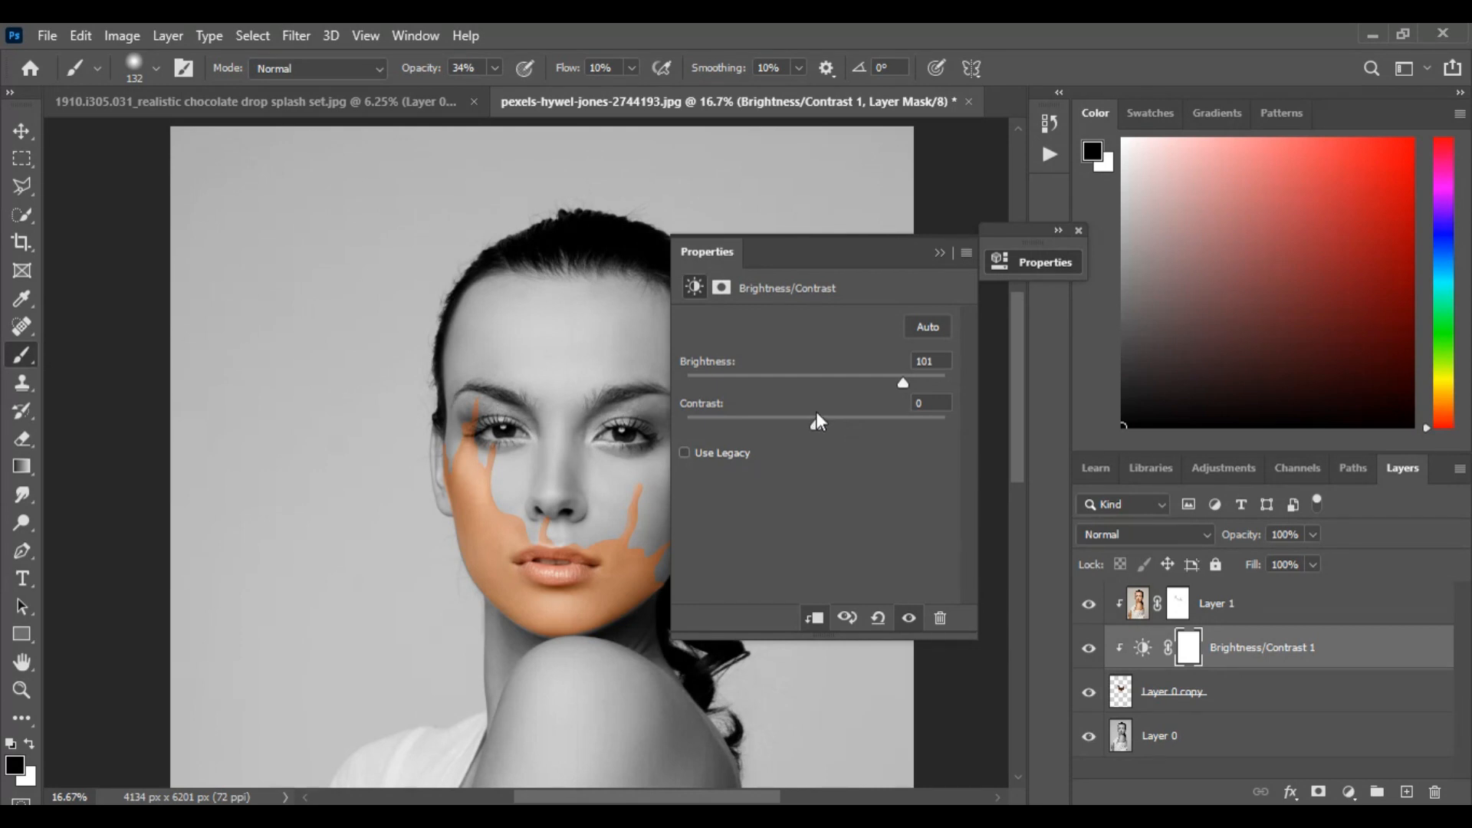
left_click_drag(814, 422, 884, 421)
mouse_move(903, 382)
left_mouse_down()
mouse_move(784, 387)
mouse_move(893, 384)
left_mouse_up()
left_click(937, 254)
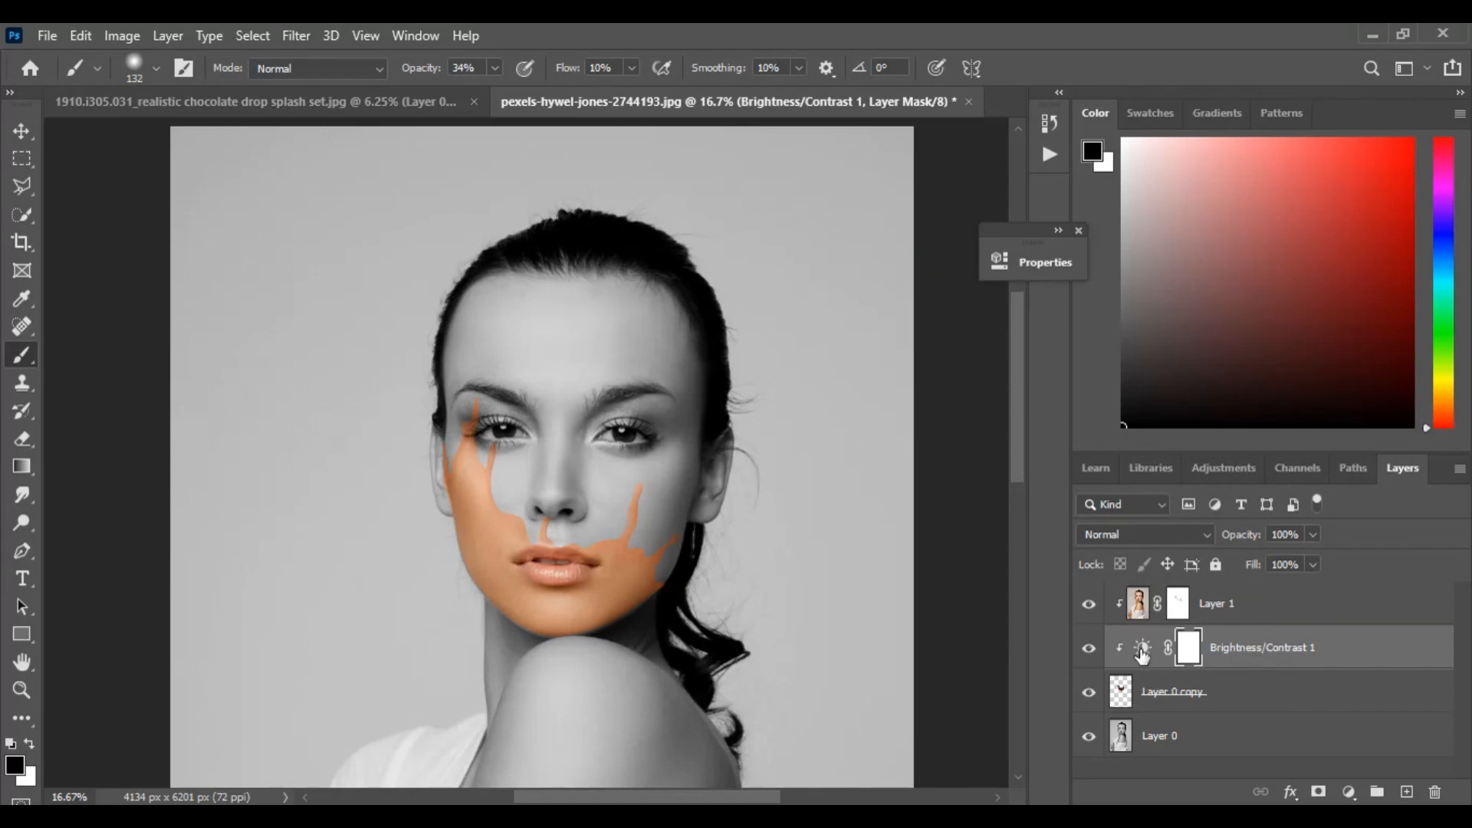
Add a Drop Shadow effect to Layer 0 copy with the angle set to 153°
left_click(1122, 697)
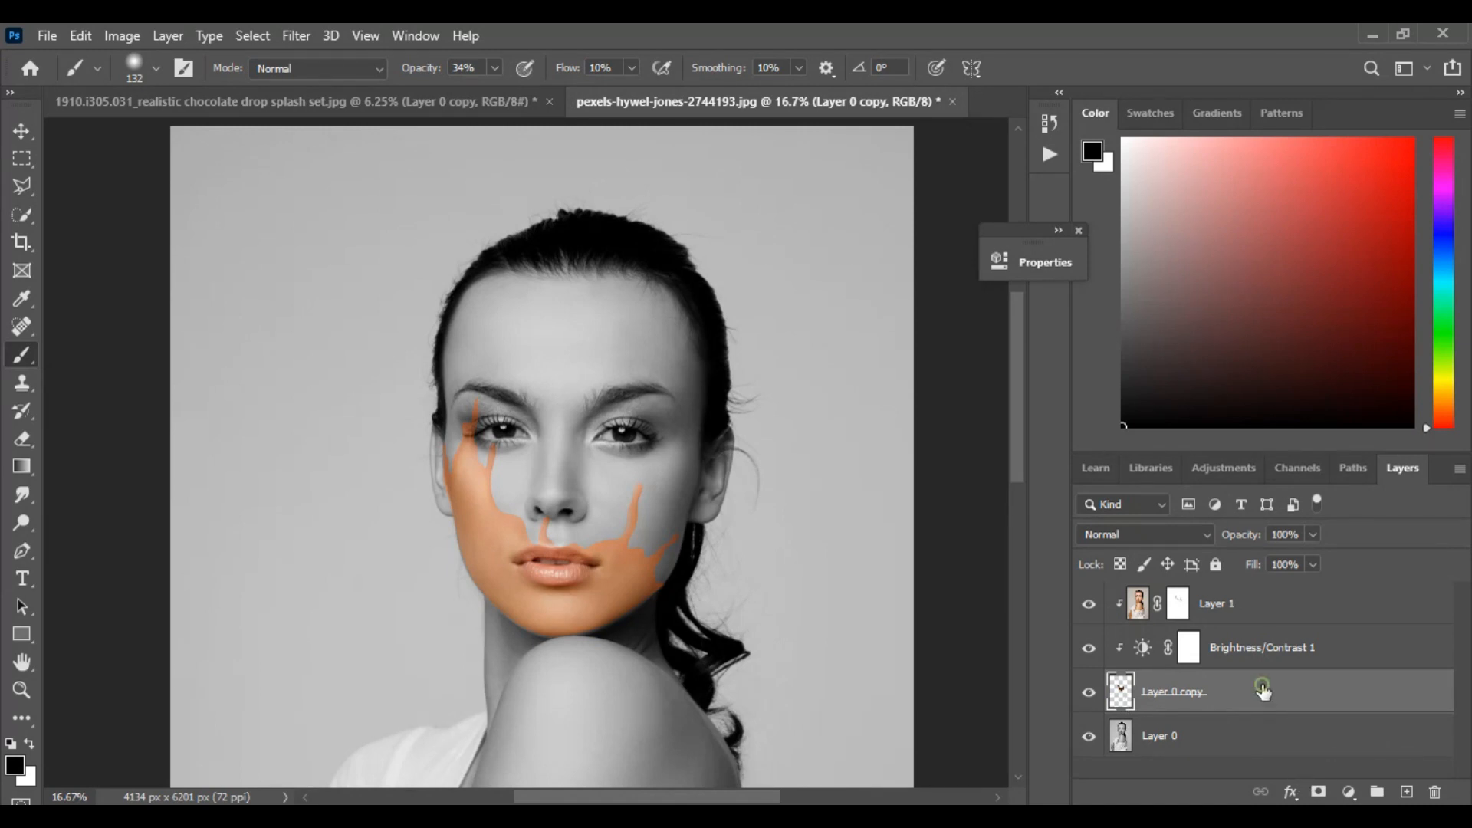
double_click(1264, 692)
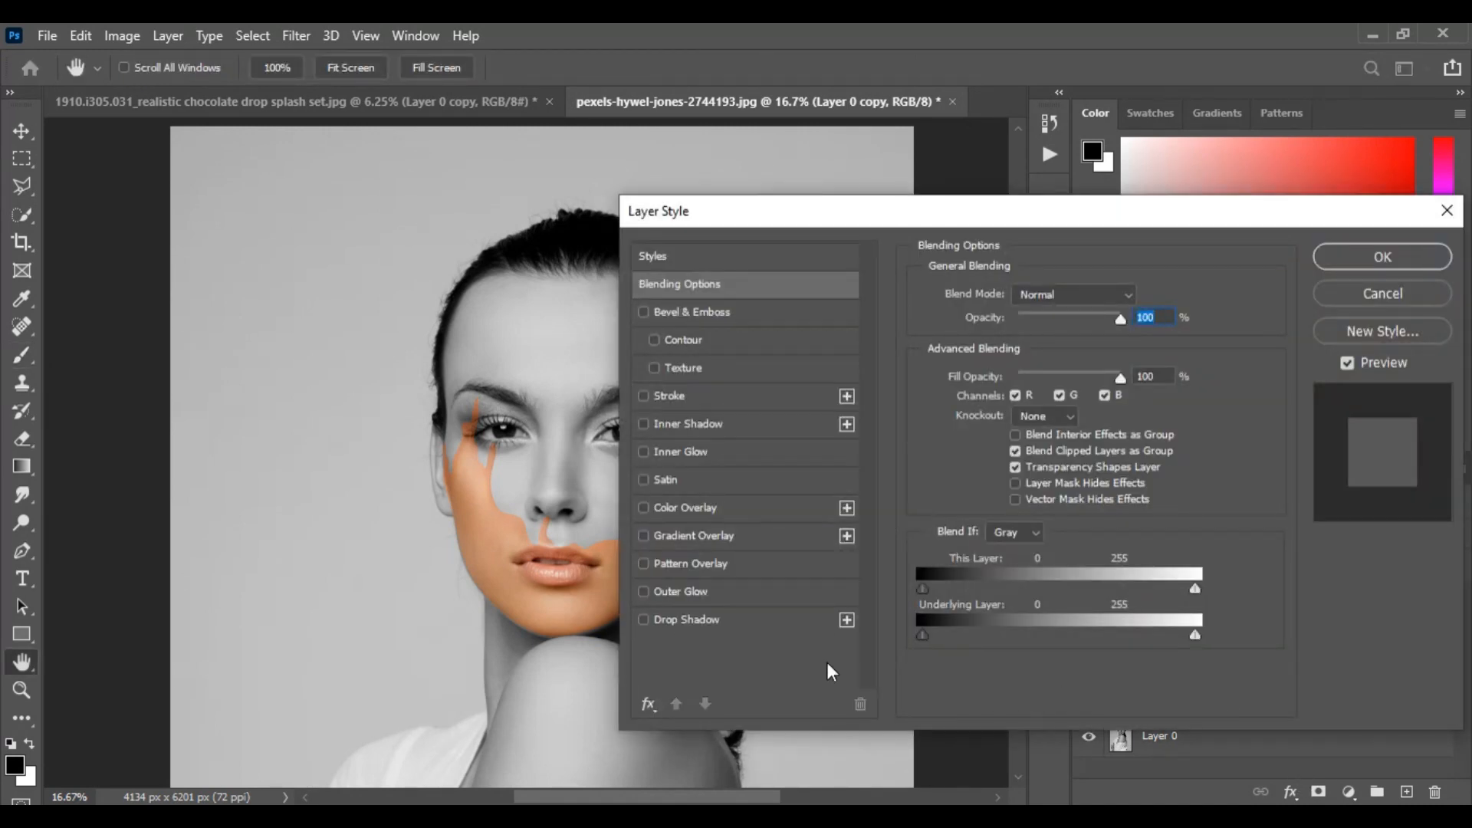
left_click(701, 621)
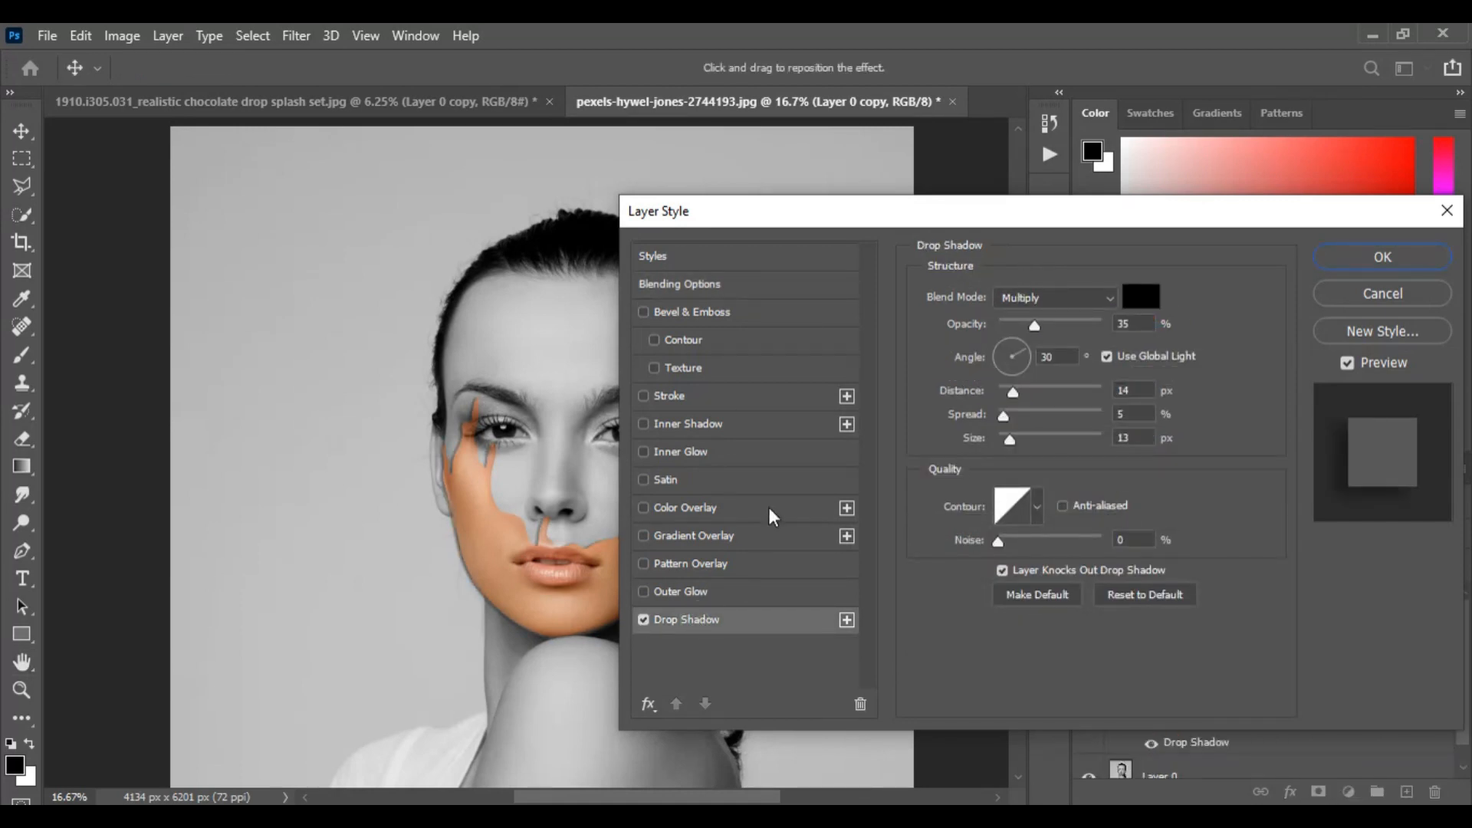
left_click_drag(1025, 355, 1000, 341)
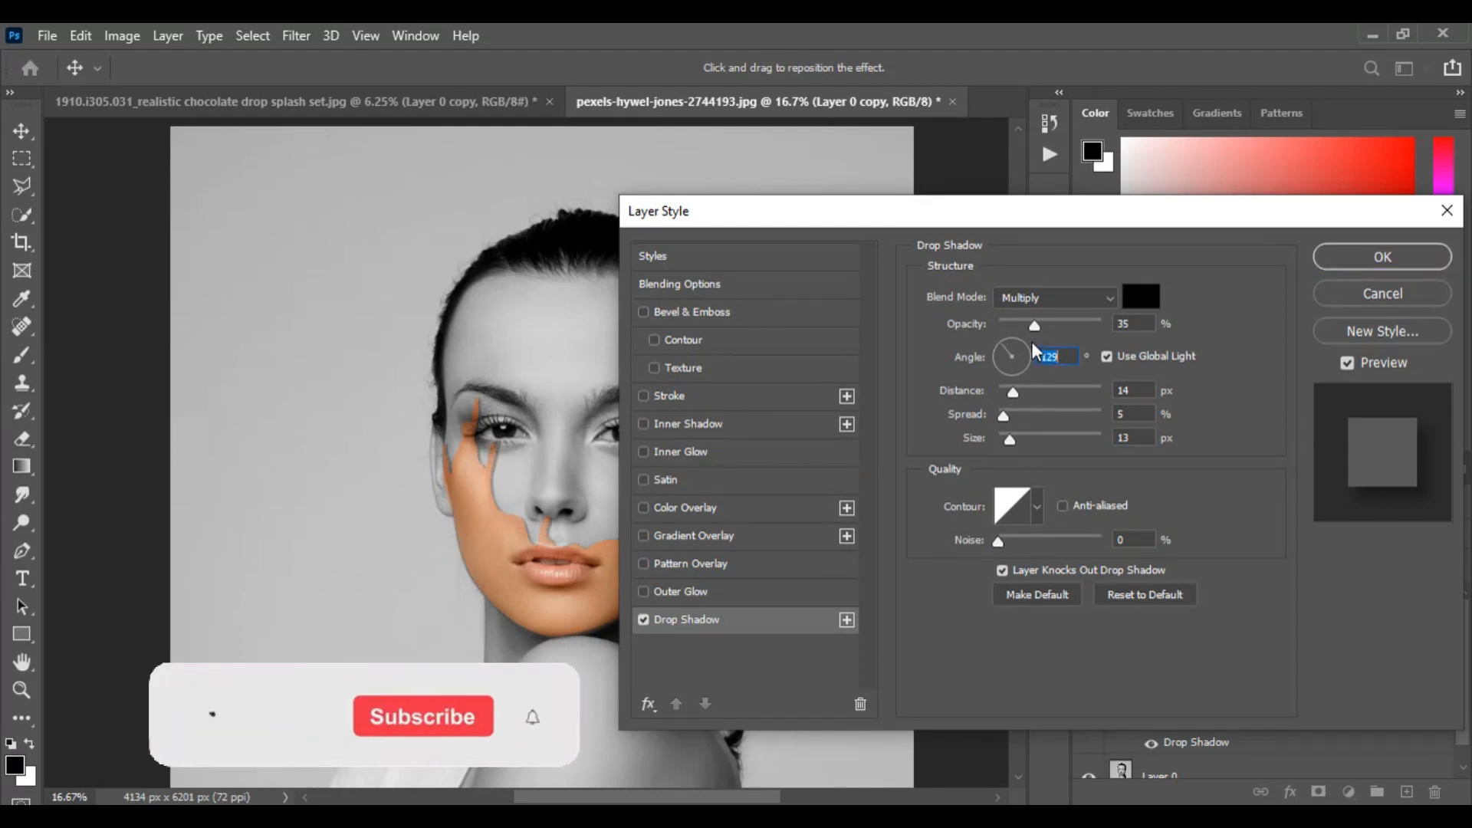
left_click(1004, 355)
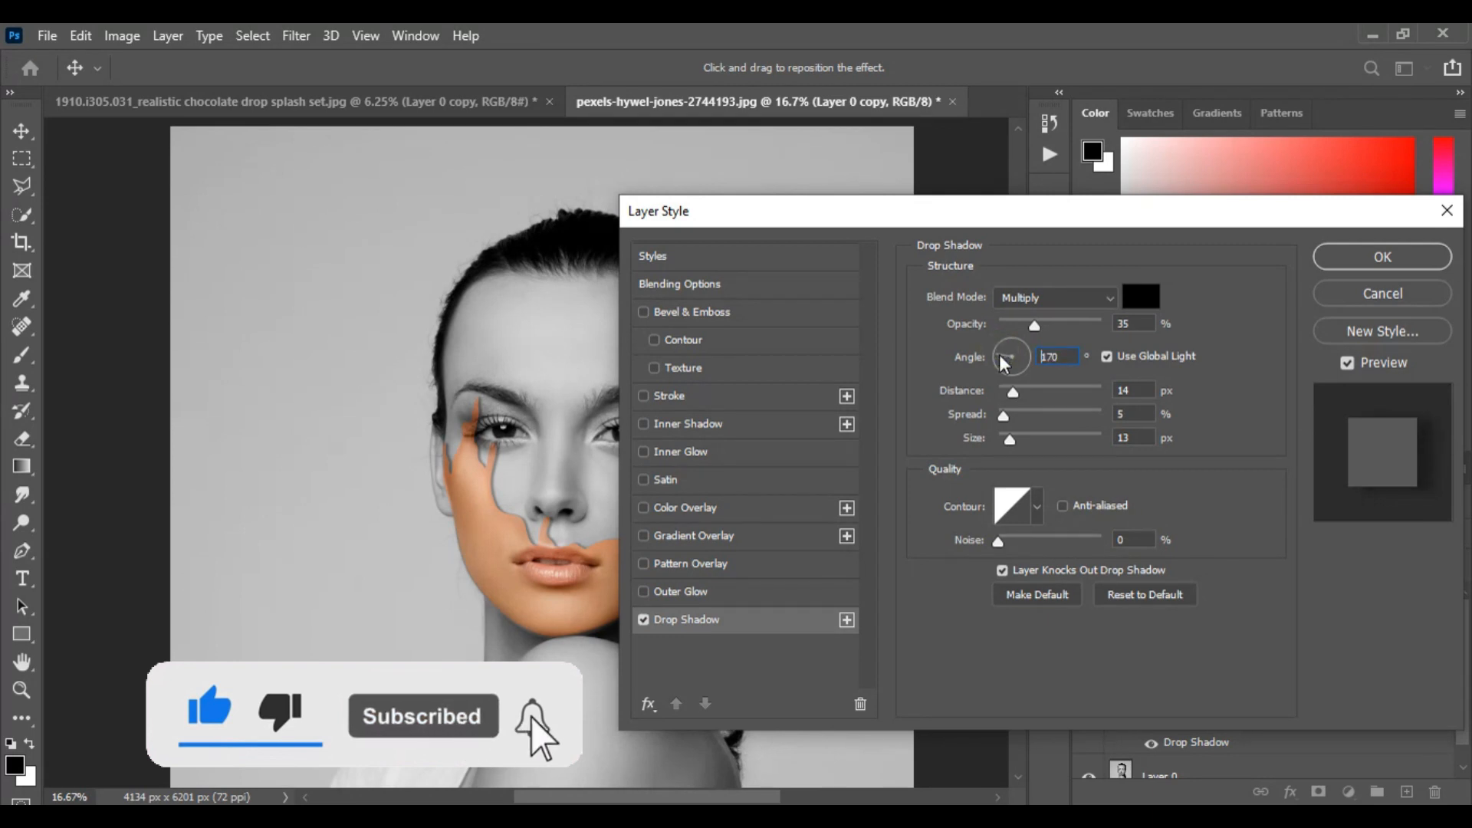
left_click(1000, 352)
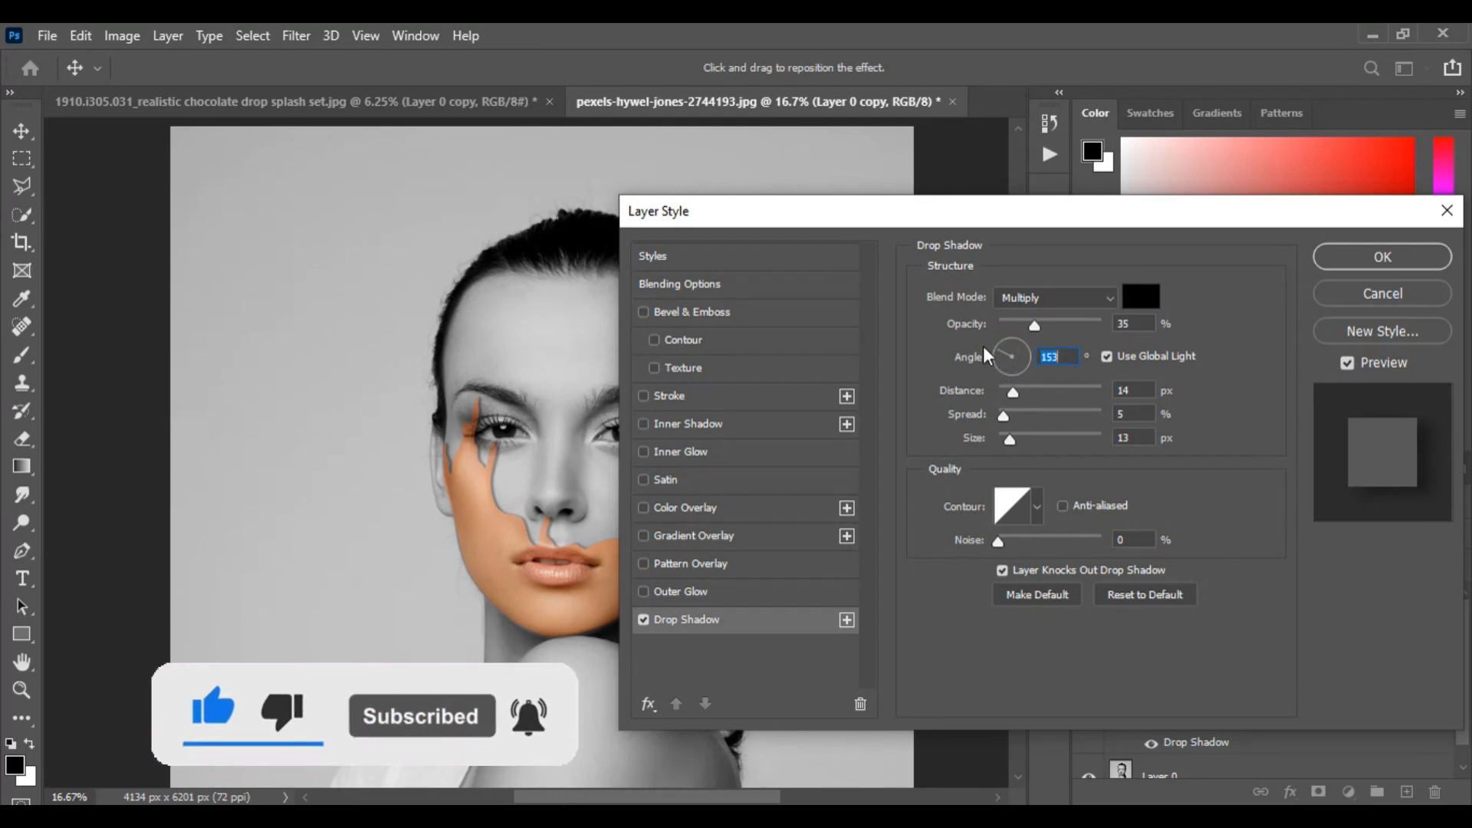
left_click_drag(907, 214, 984, 260)
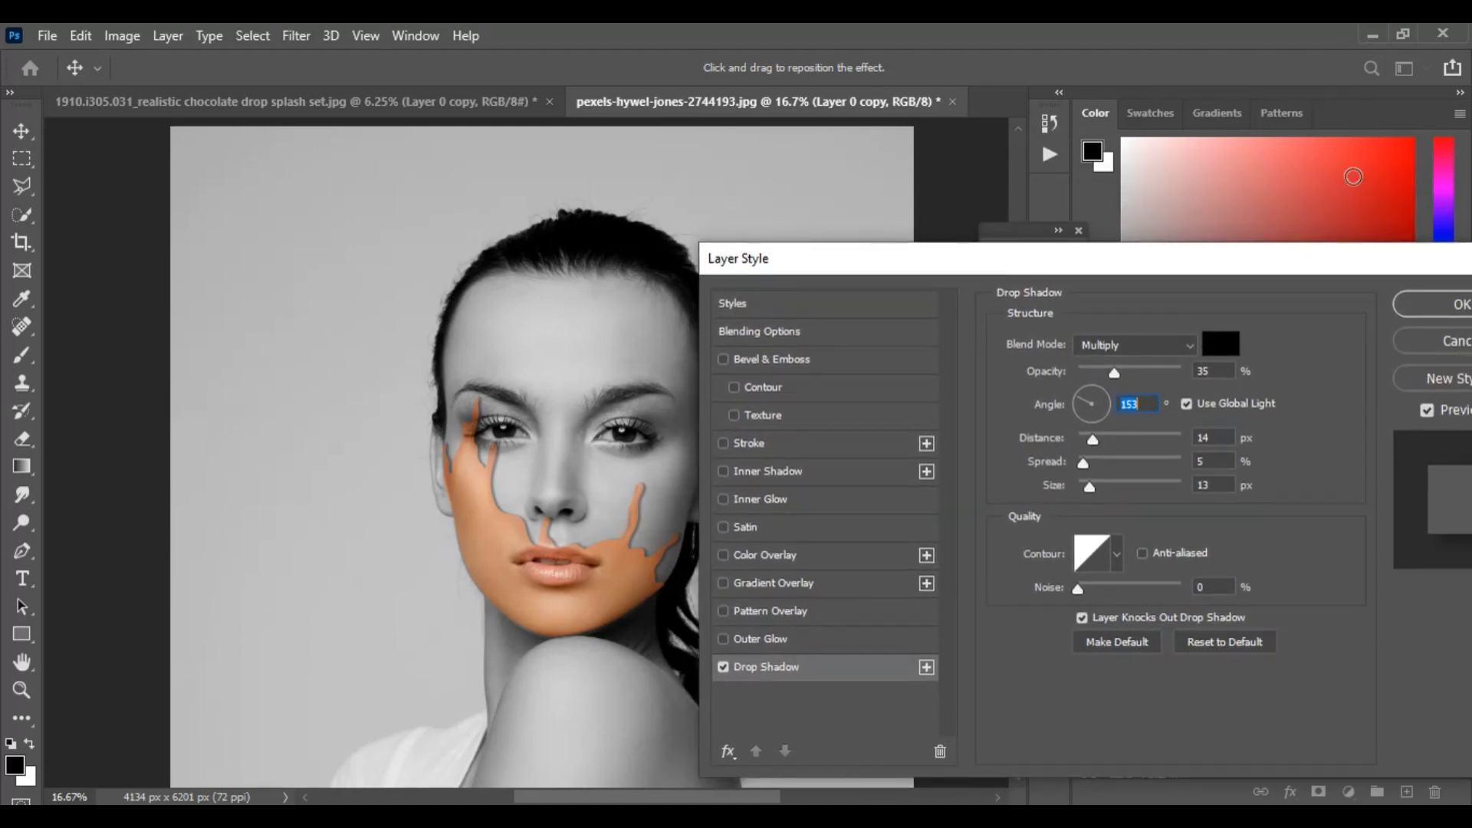